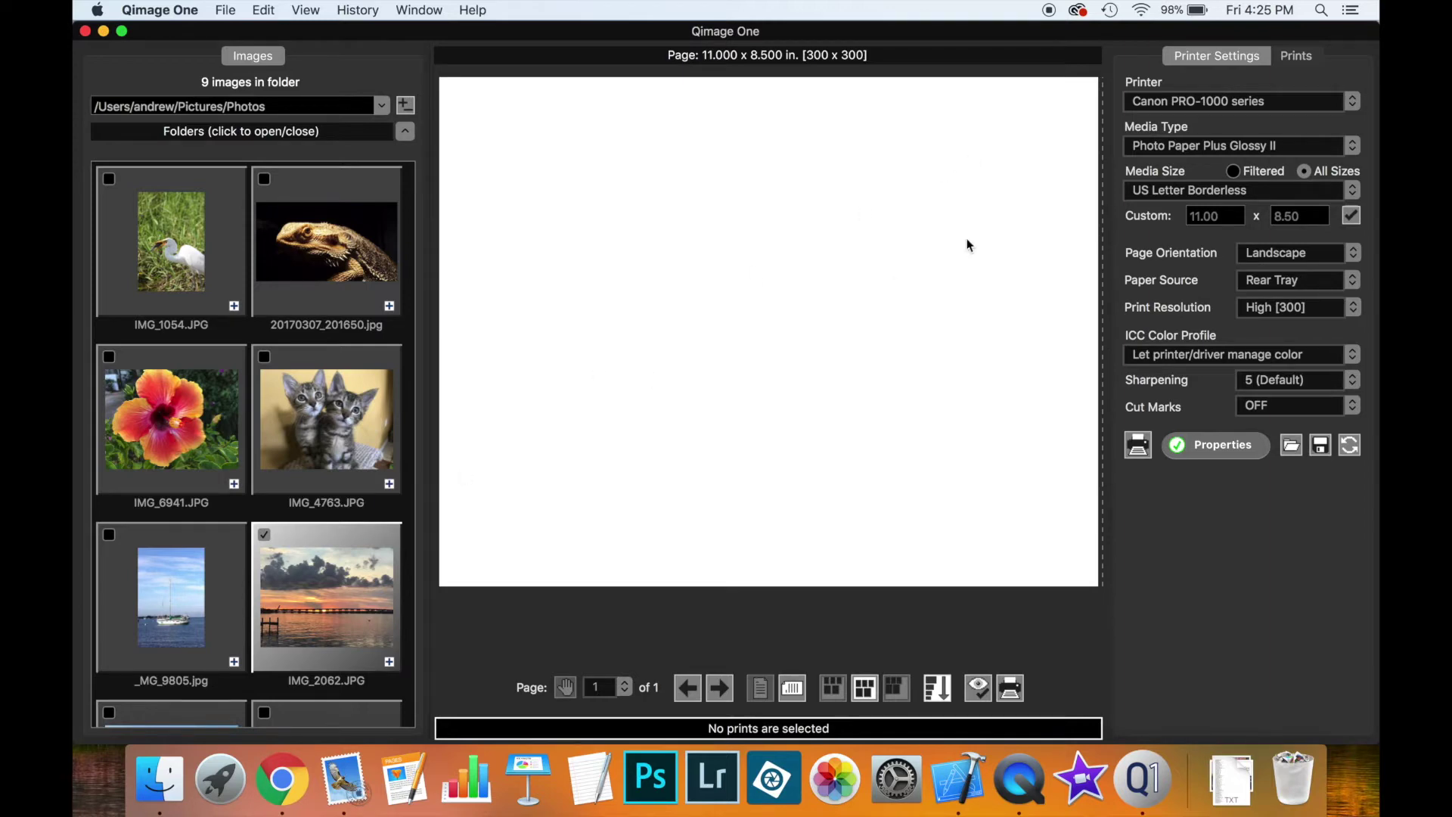
# Step: Bring up the Prints panel showing the print size list and Borders settings
pyautogui.click(1297, 56)
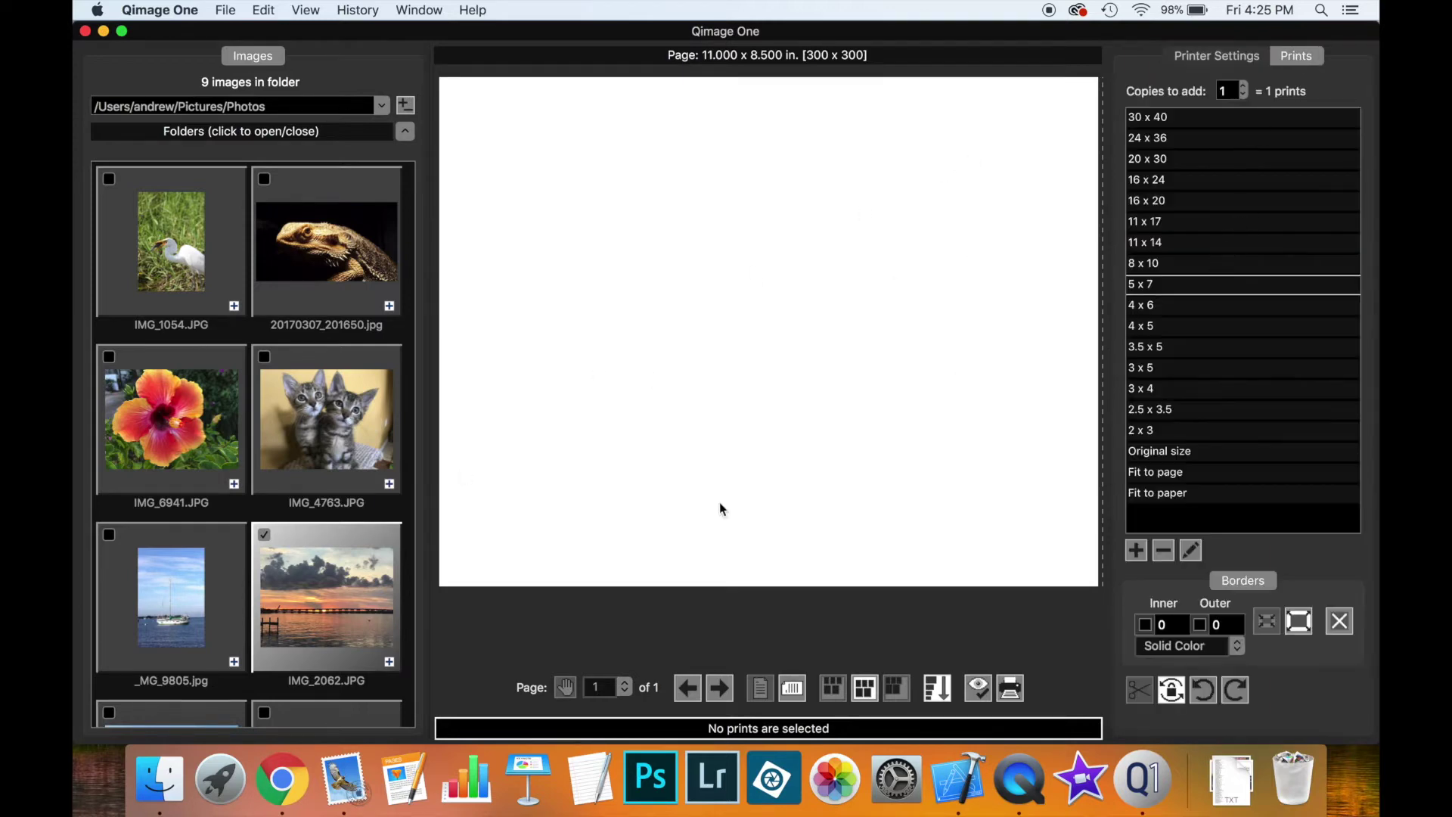
# Step: Add the sunset photo IMG_2062.JPG to the page as a 5 x 7 print and select it
pyautogui.click(390, 663)
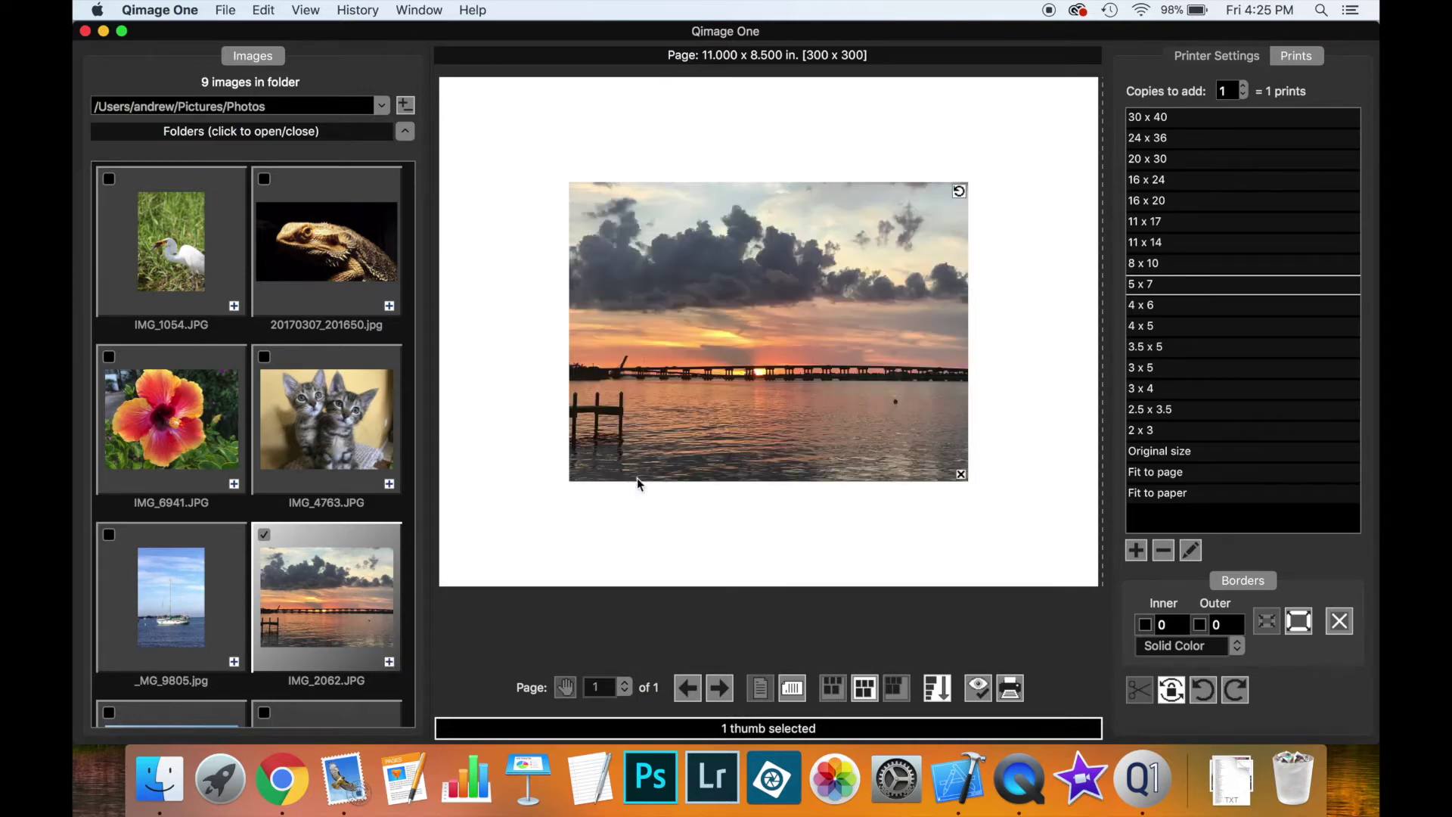
pyautogui.click(778, 415)
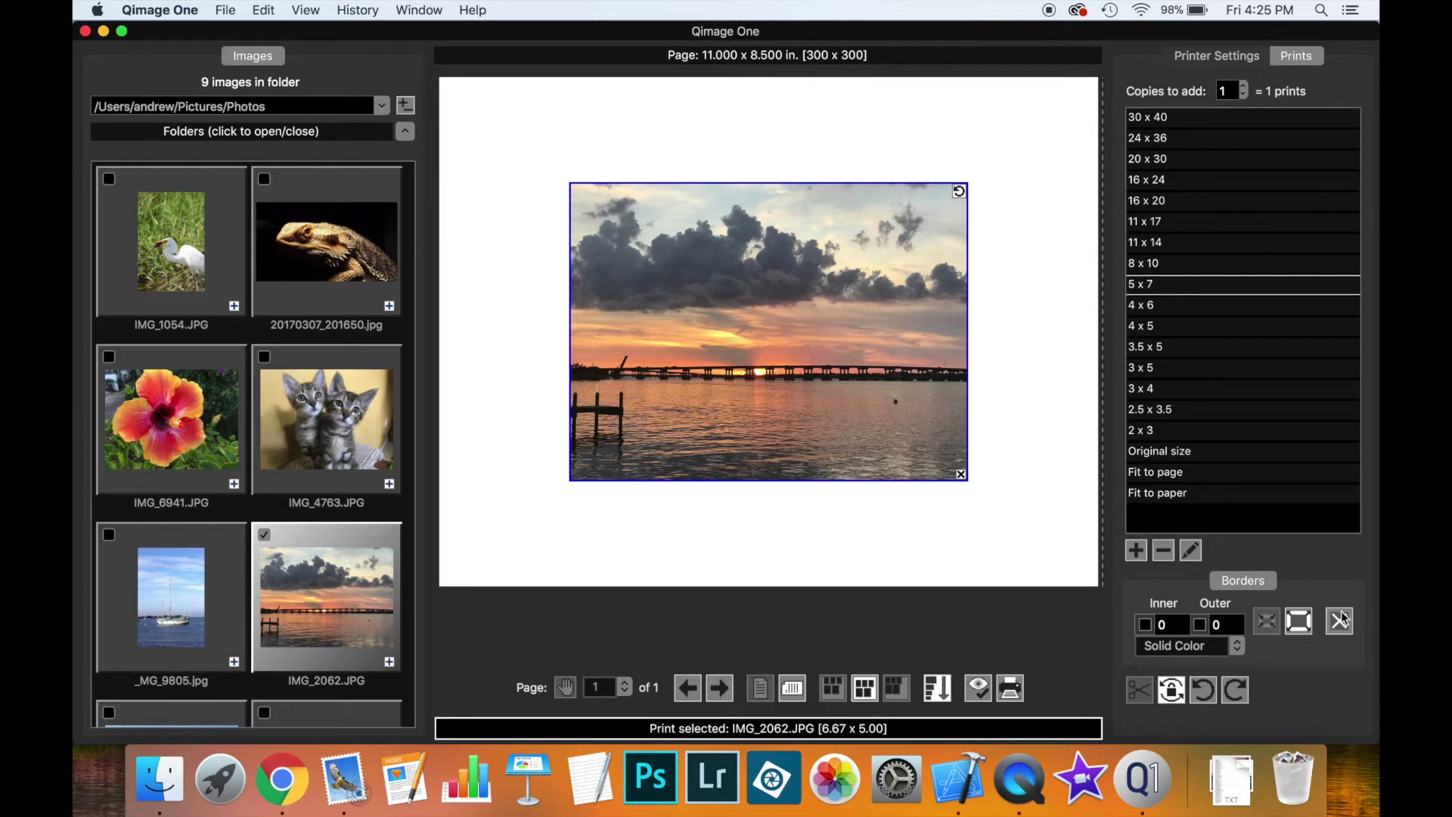
pyautogui.click(1236, 648)
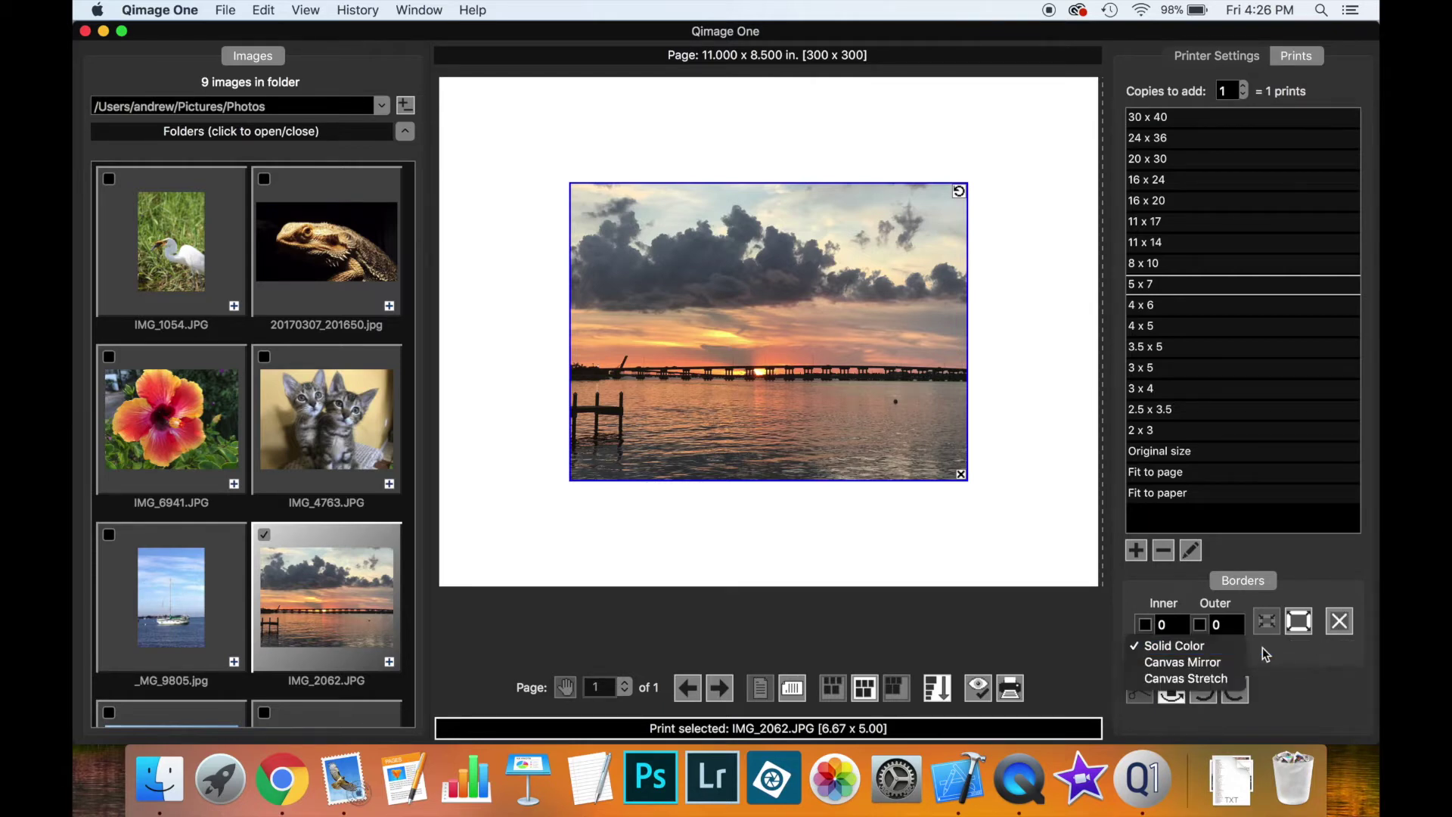
# Step: Set the sunset print's inner border width to 0.25, enlarging it to 7.17 x 5.50
pyautogui.click(1263, 648)
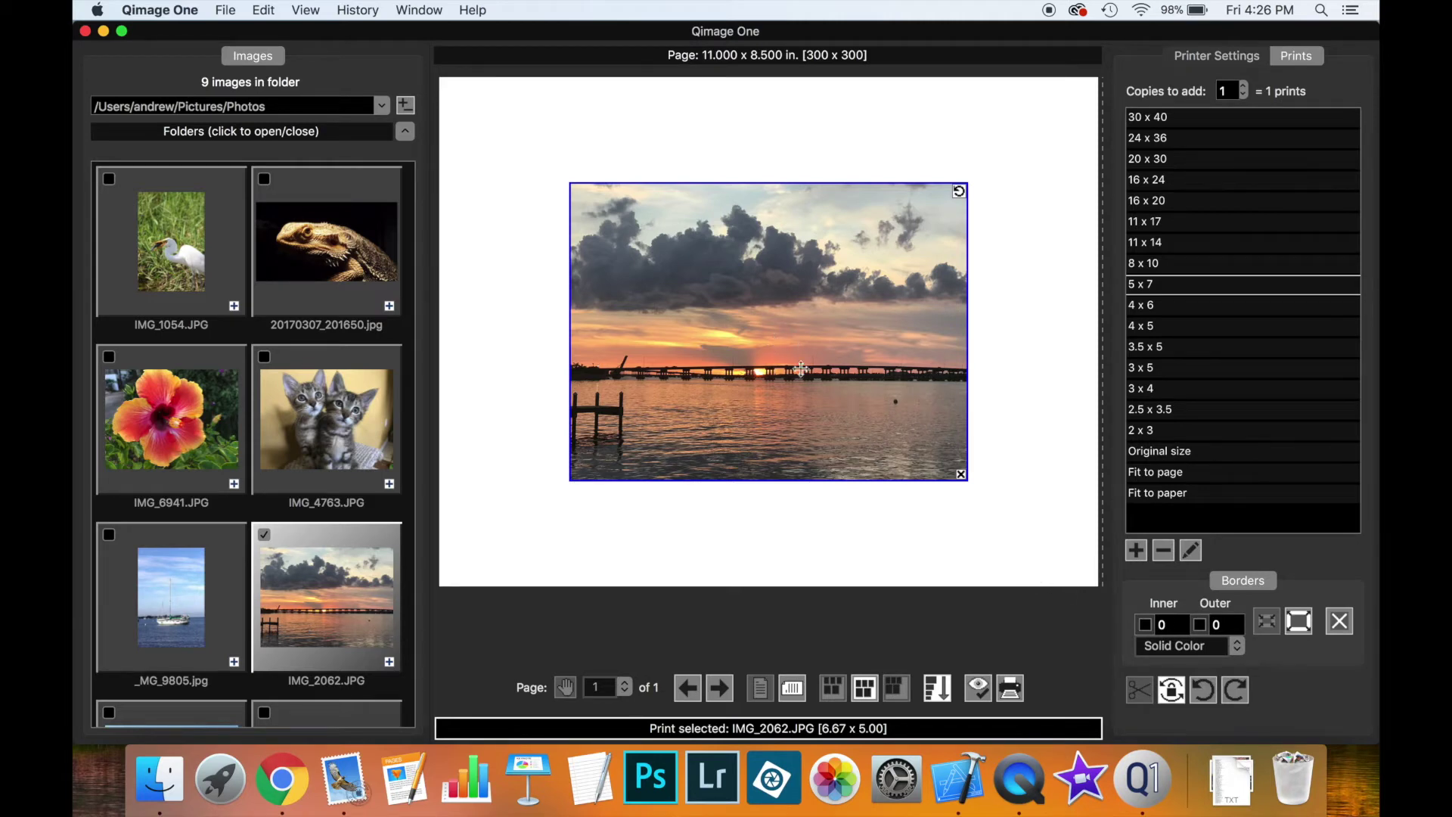
pyautogui.click(1175, 622)
pyautogui.write('.25')
pyautogui.press('Return')
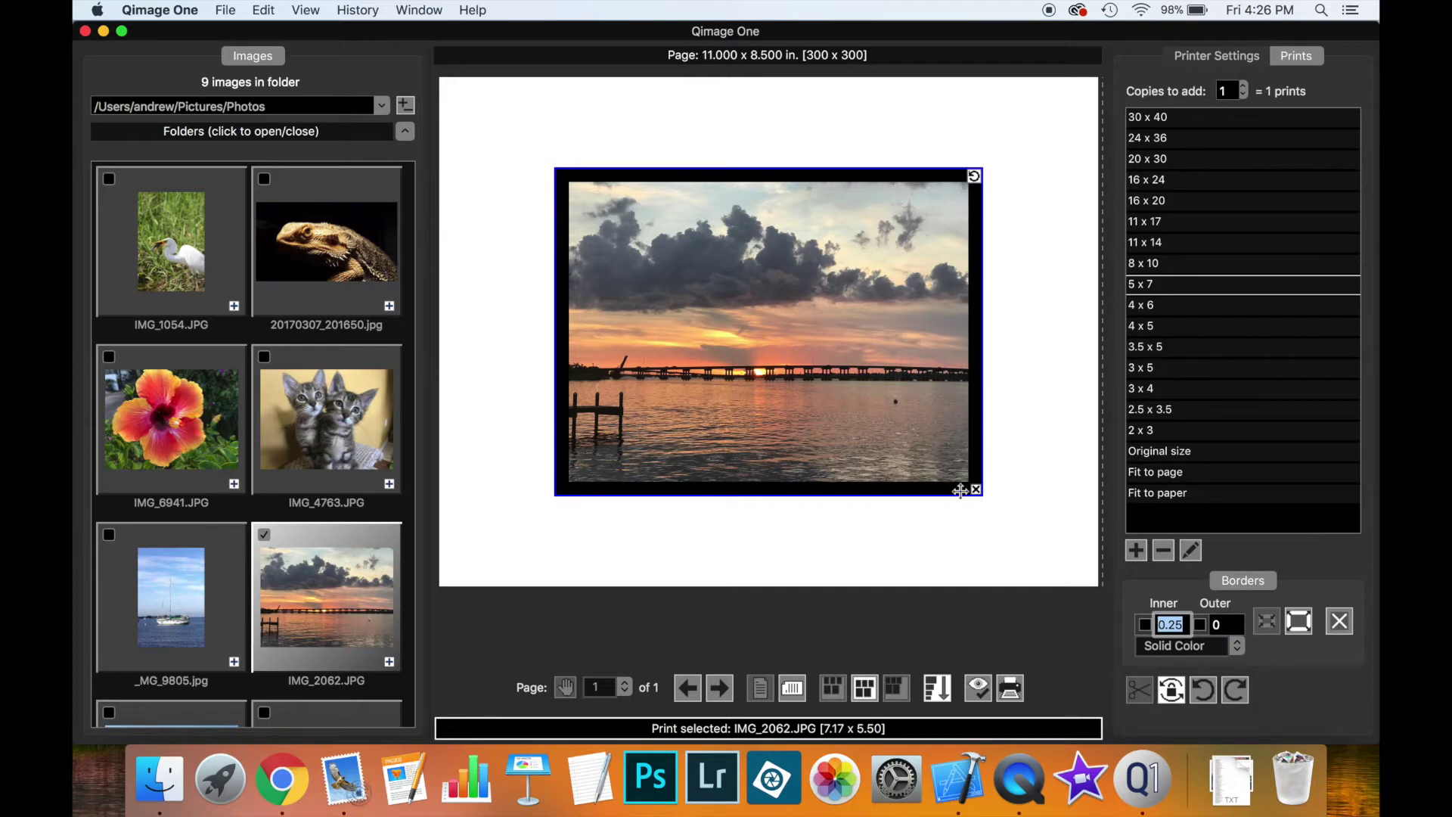
pyautogui.click(904, 581)
# Step: Open the inner border's colour picker and raise its red, green and blue sliders
pyautogui.click(1145, 625)
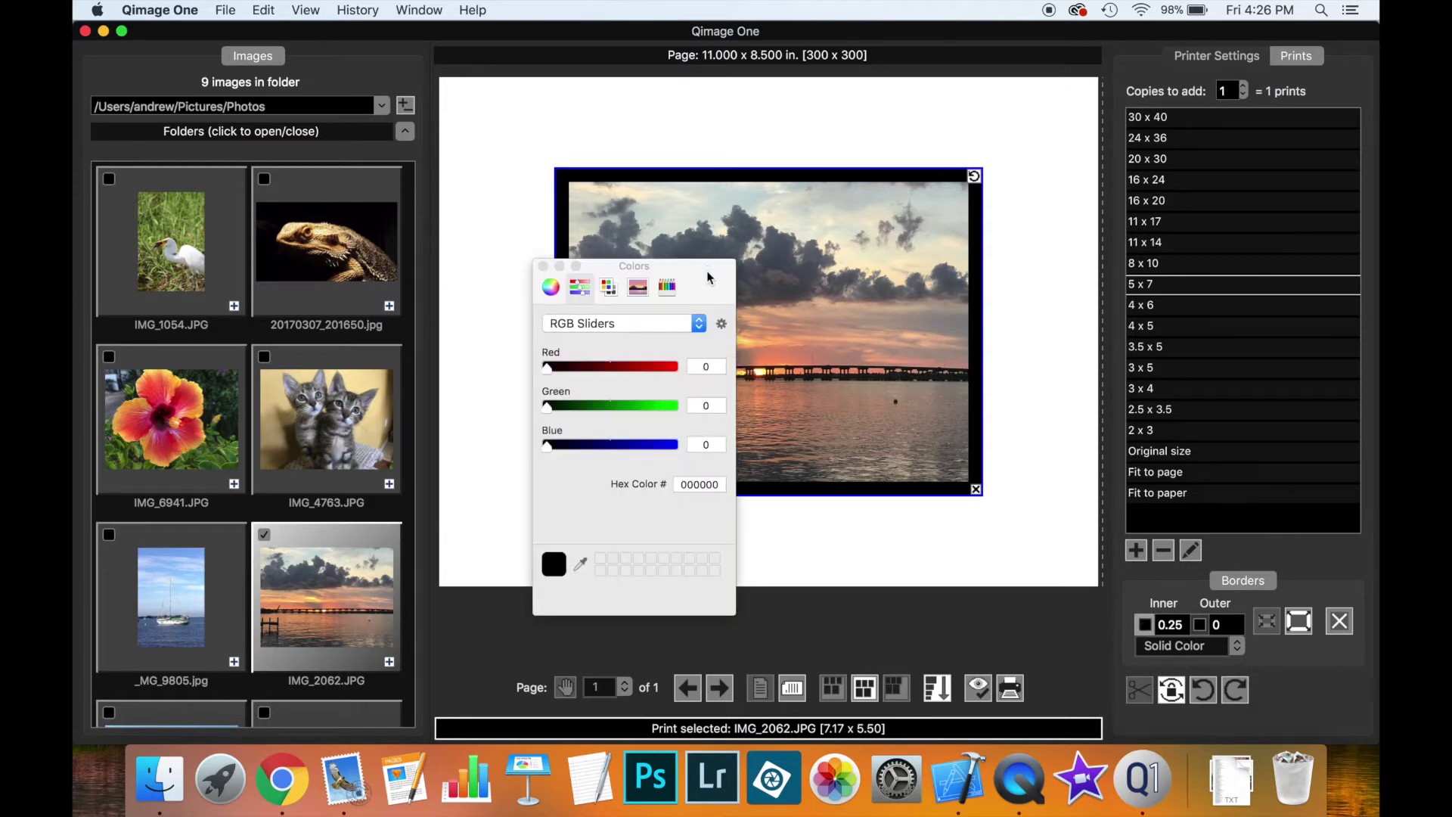
pyautogui.moveTo(708, 279); pyautogui.dragTo(493, 275)
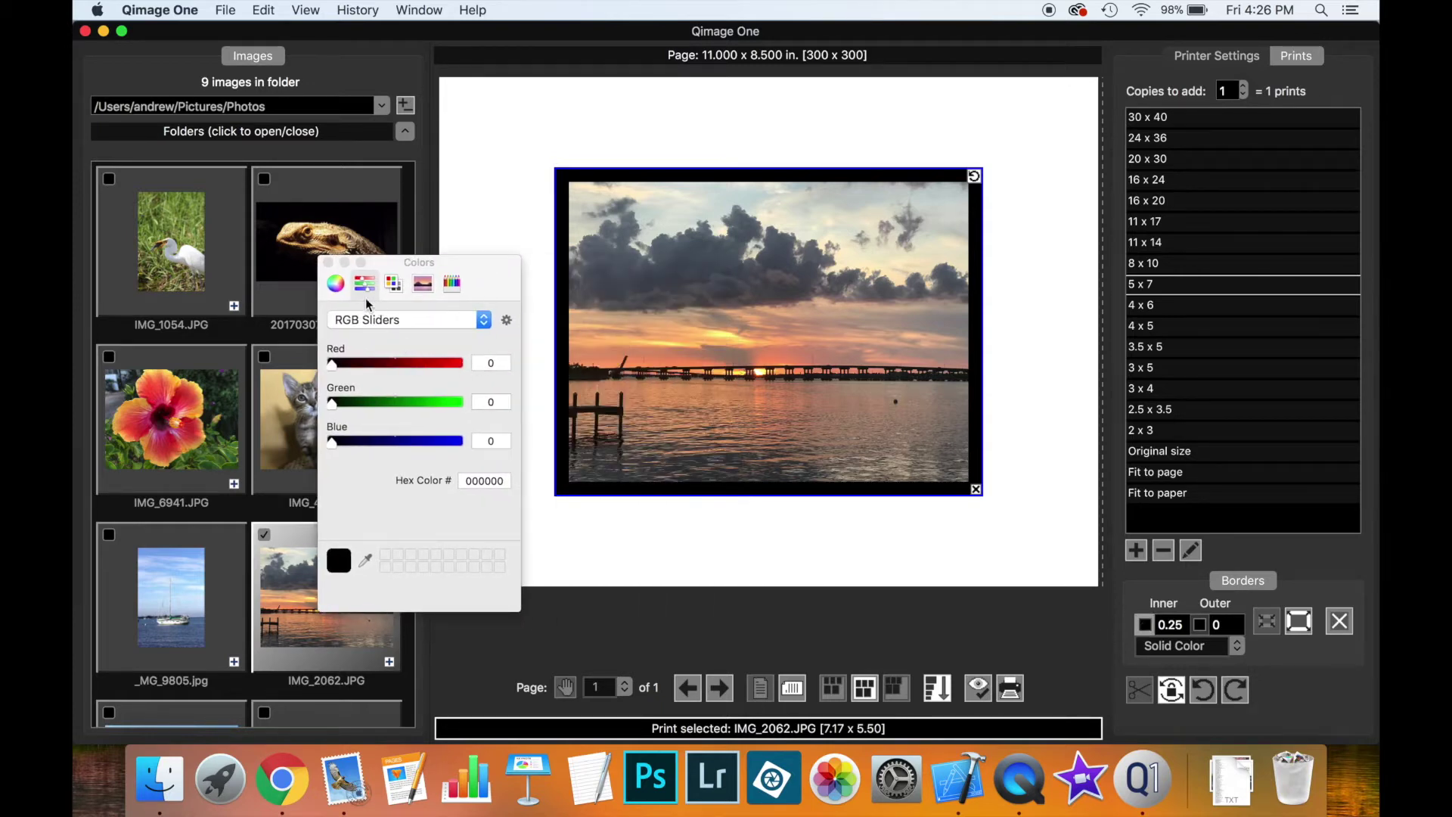
pyautogui.click(335, 284)
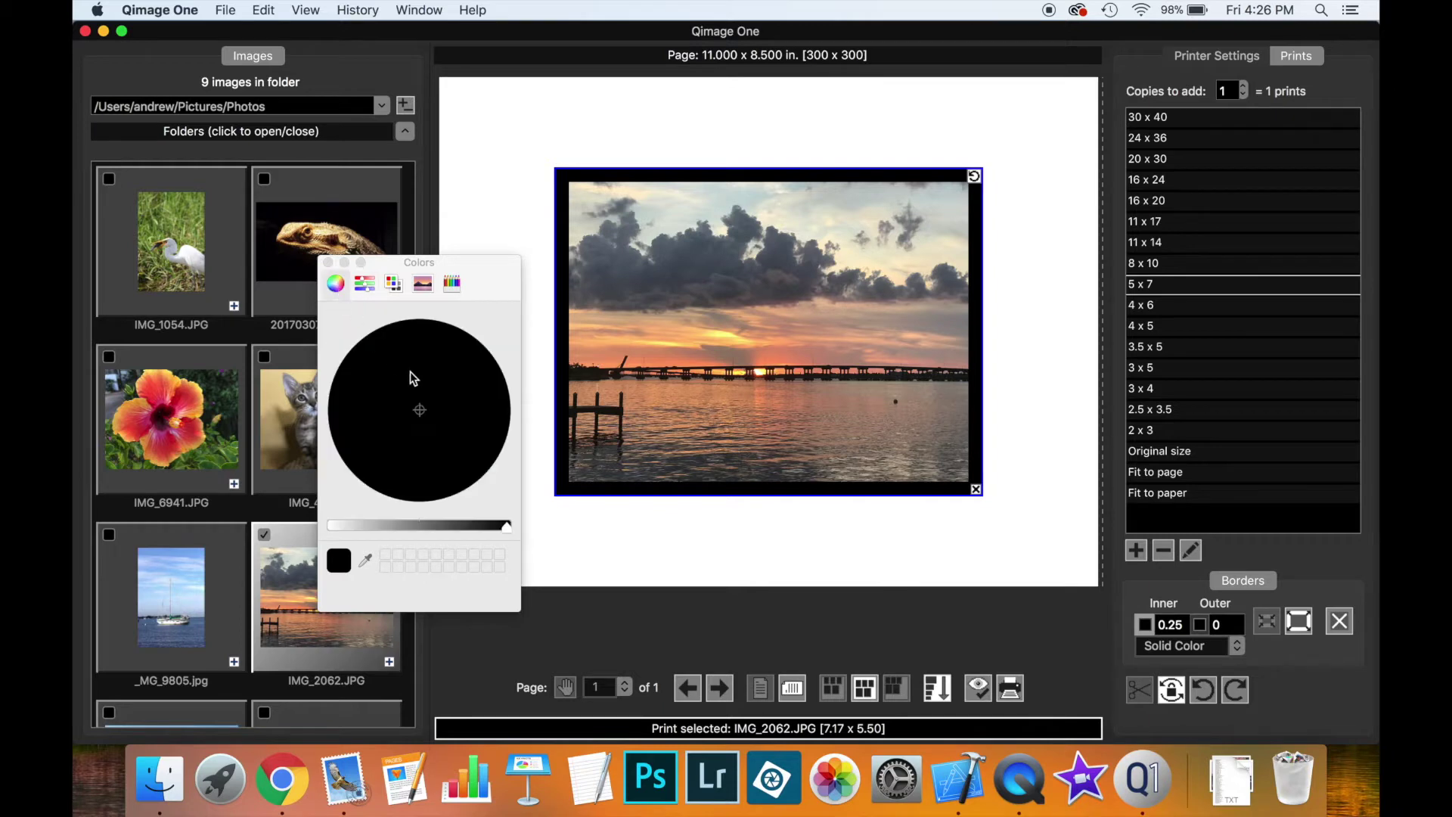
pyautogui.click(365, 285)
pyautogui.click(409, 320)
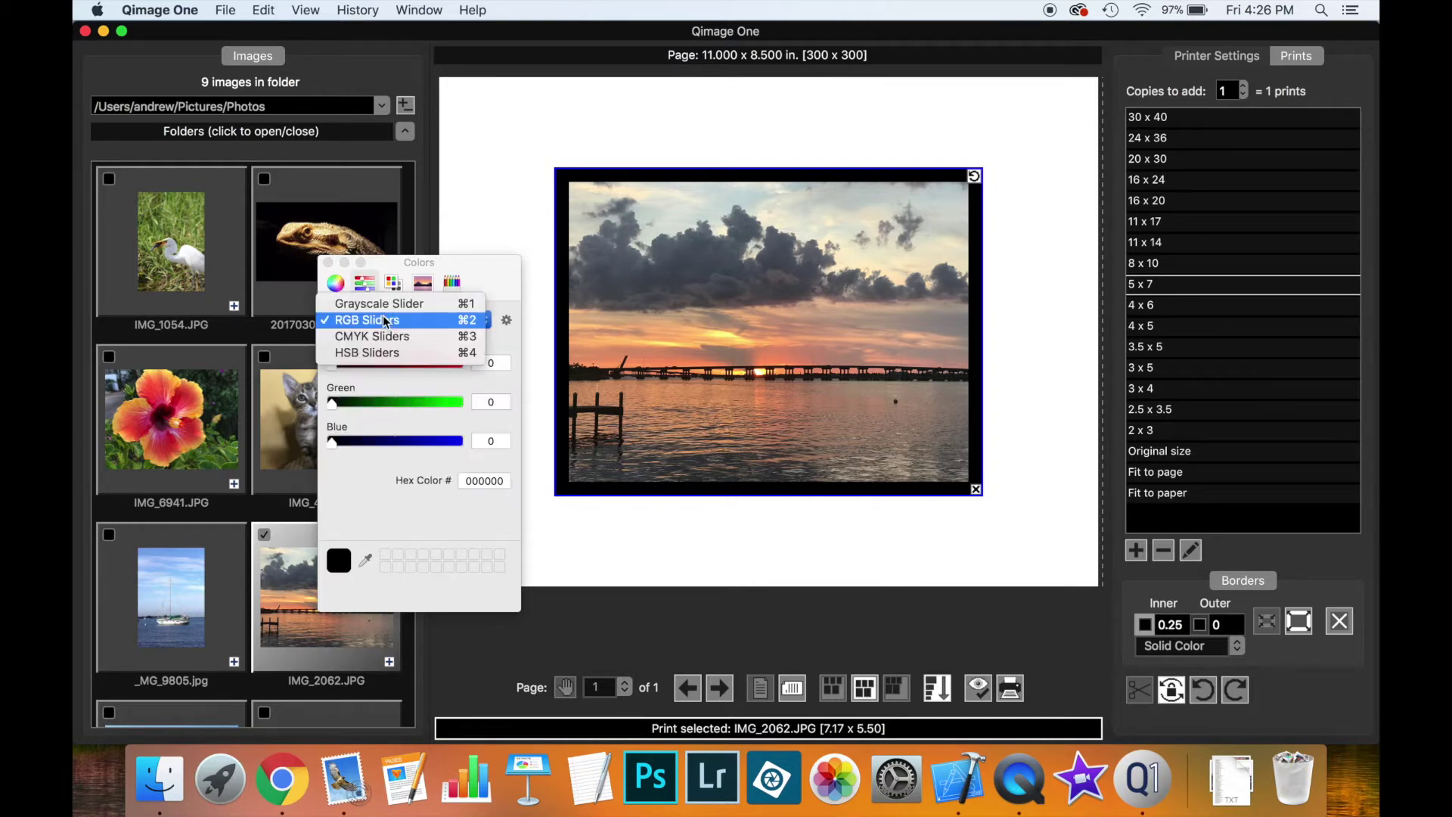
pyautogui.click(401, 320)
pyautogui.click(415, 364)
pyautogui.click(419, 402)
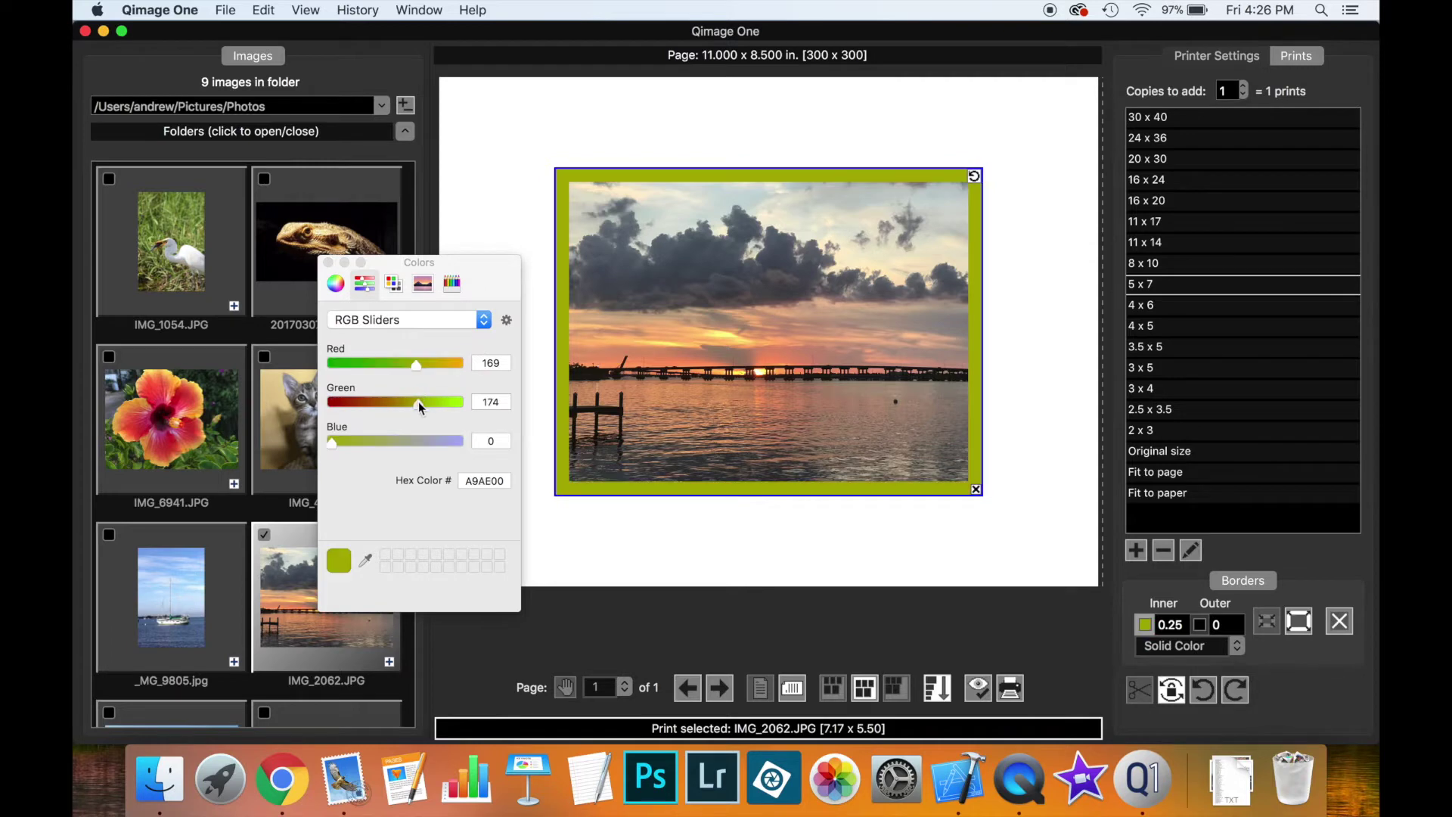
pyautogui.click(429, 441)
# Step: Try a tan-orange on the colour wheel, then sample a salmon tone from the photo
pyautogui.click(335, 283)
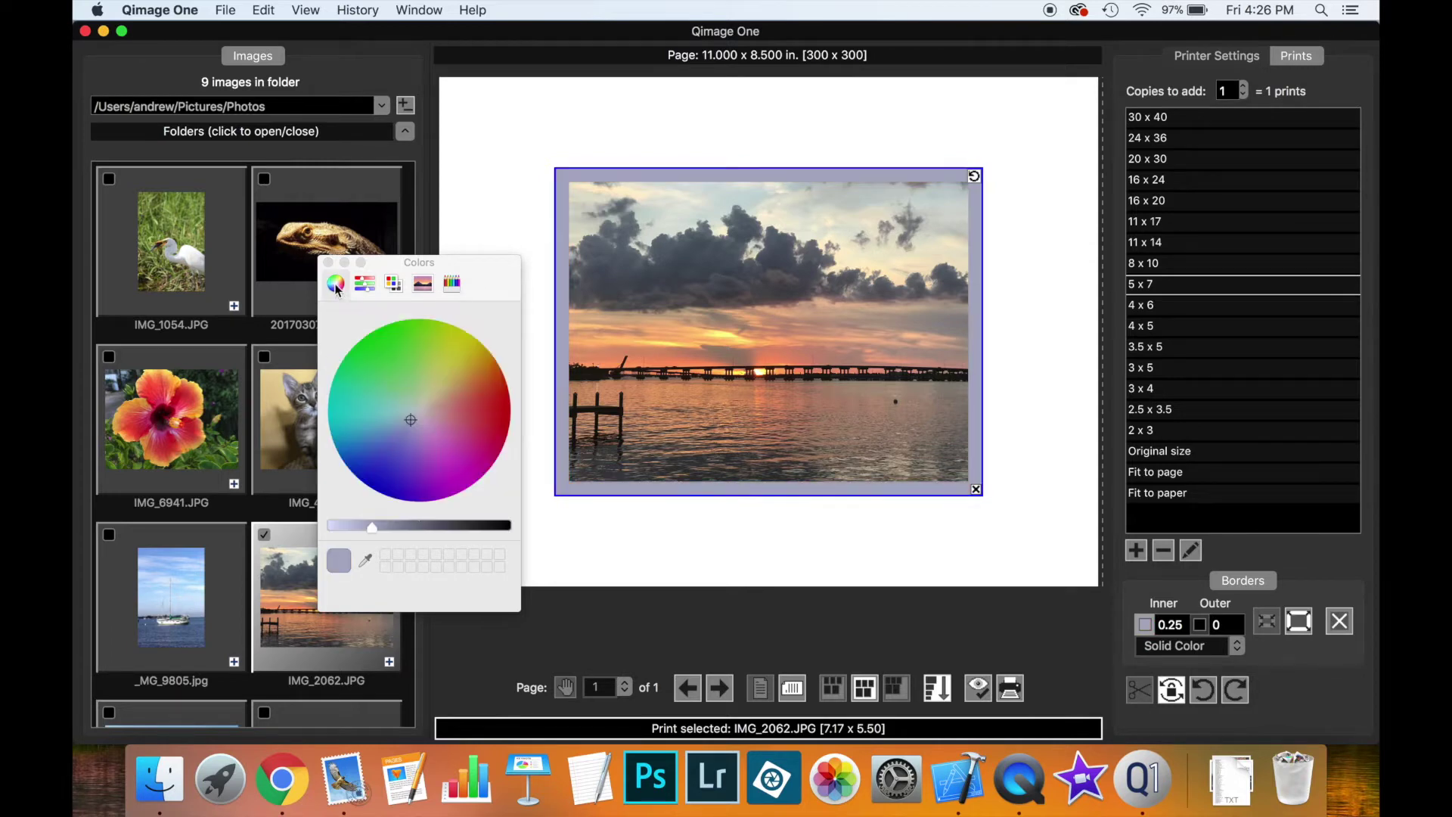
pyautogui.click(467, 378)
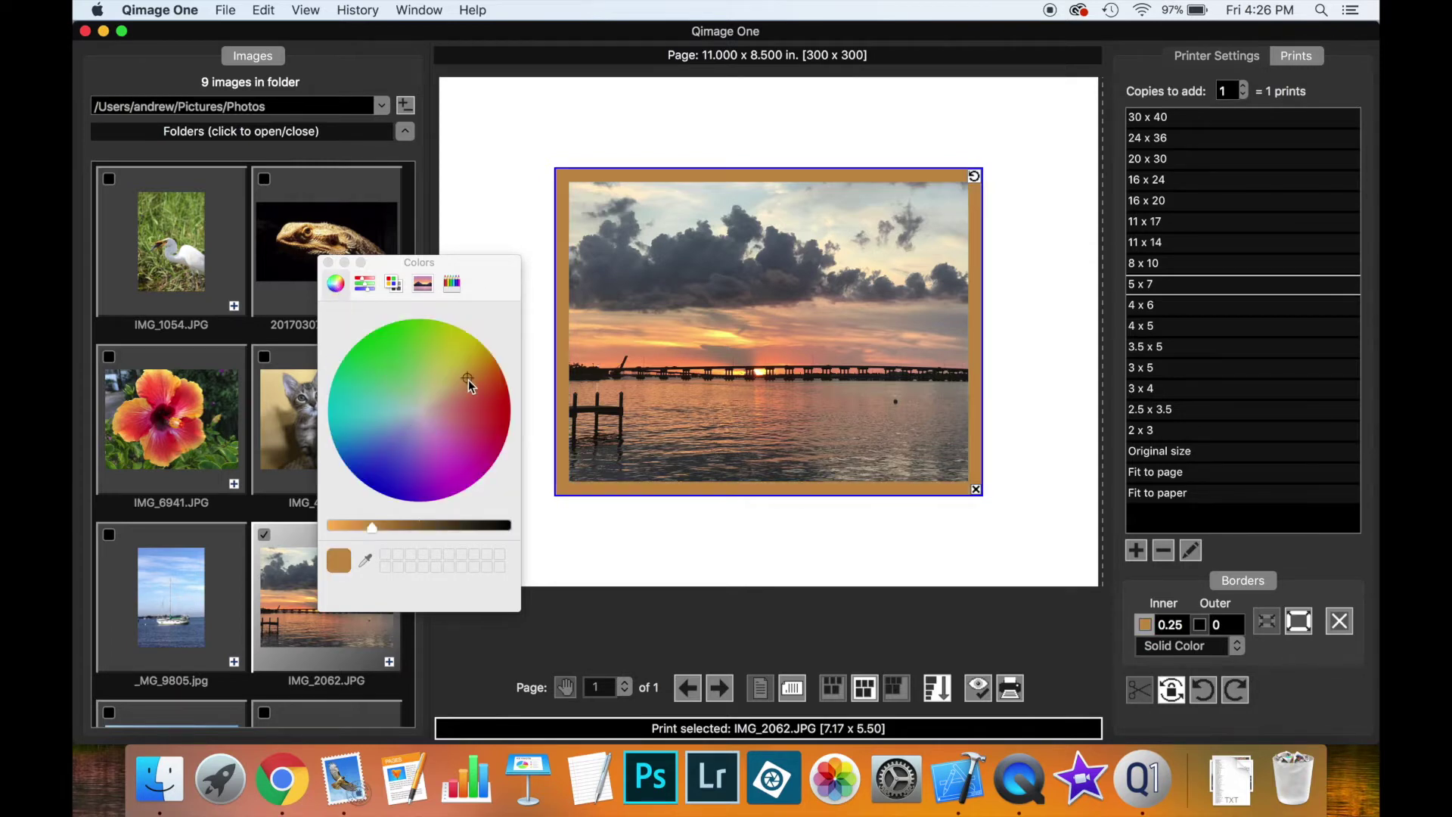
pyautogui.click(364, 561)
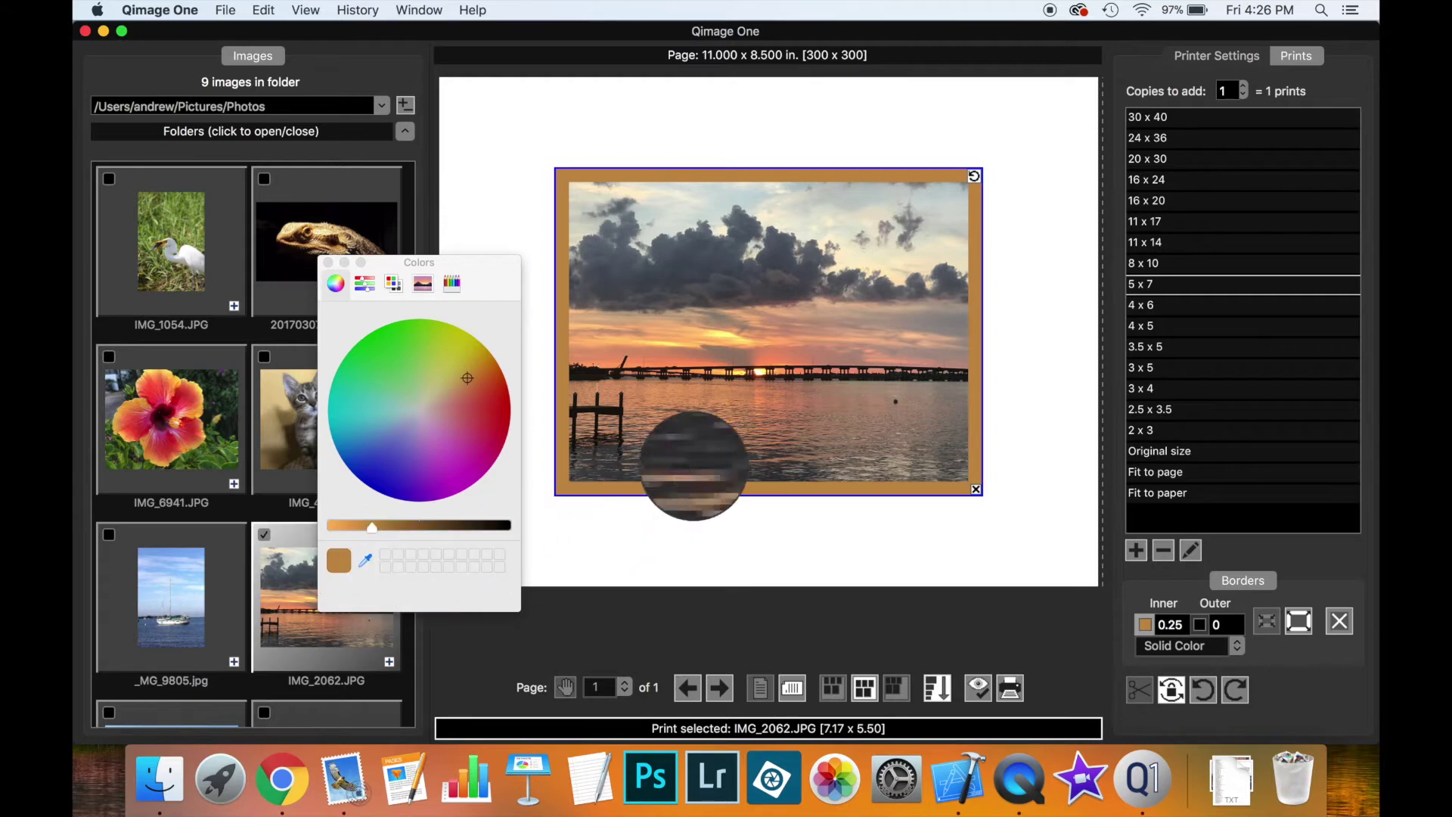
pyautogui.click(673, 350)
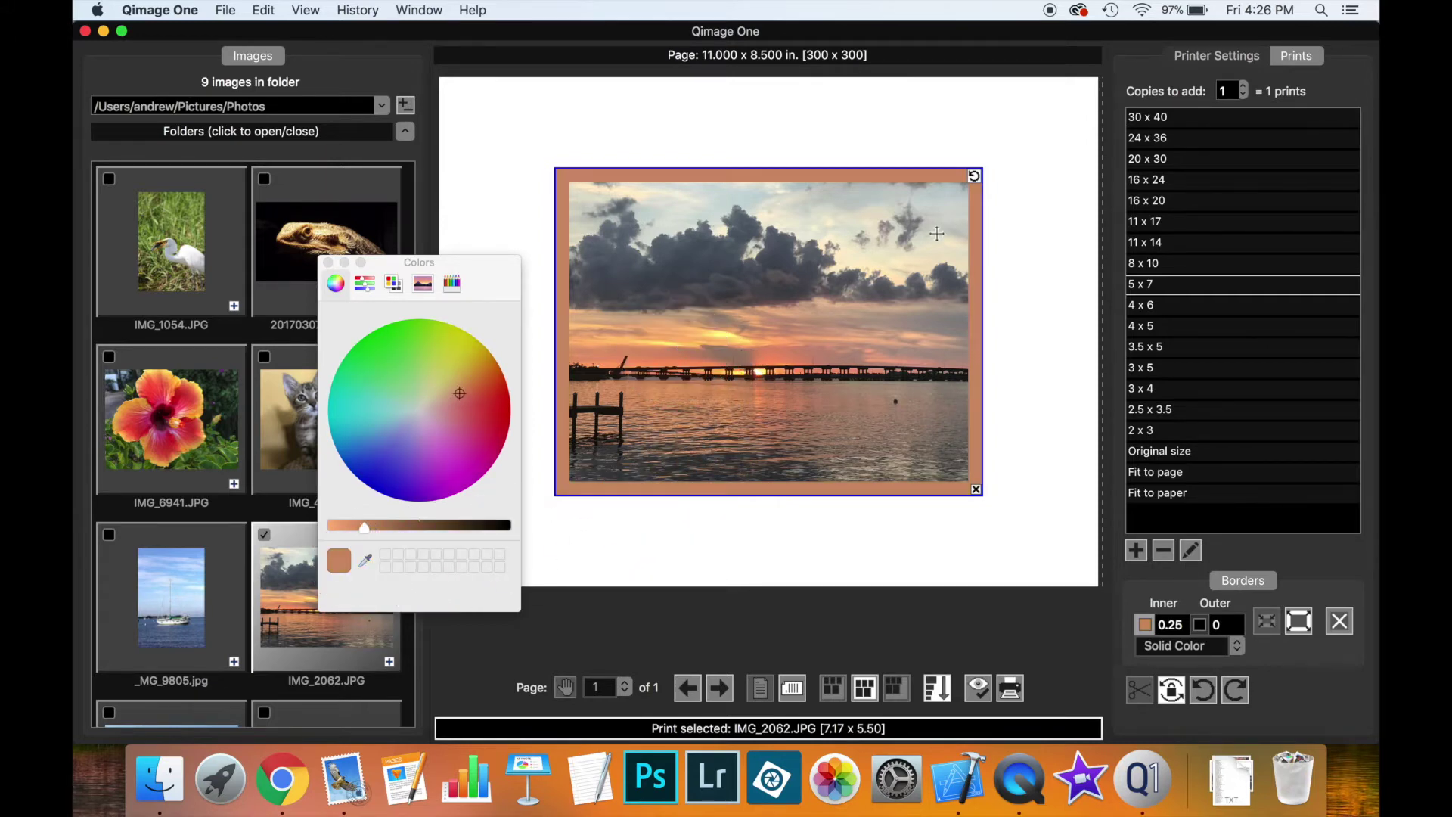
pyautogui.click(328, 261)
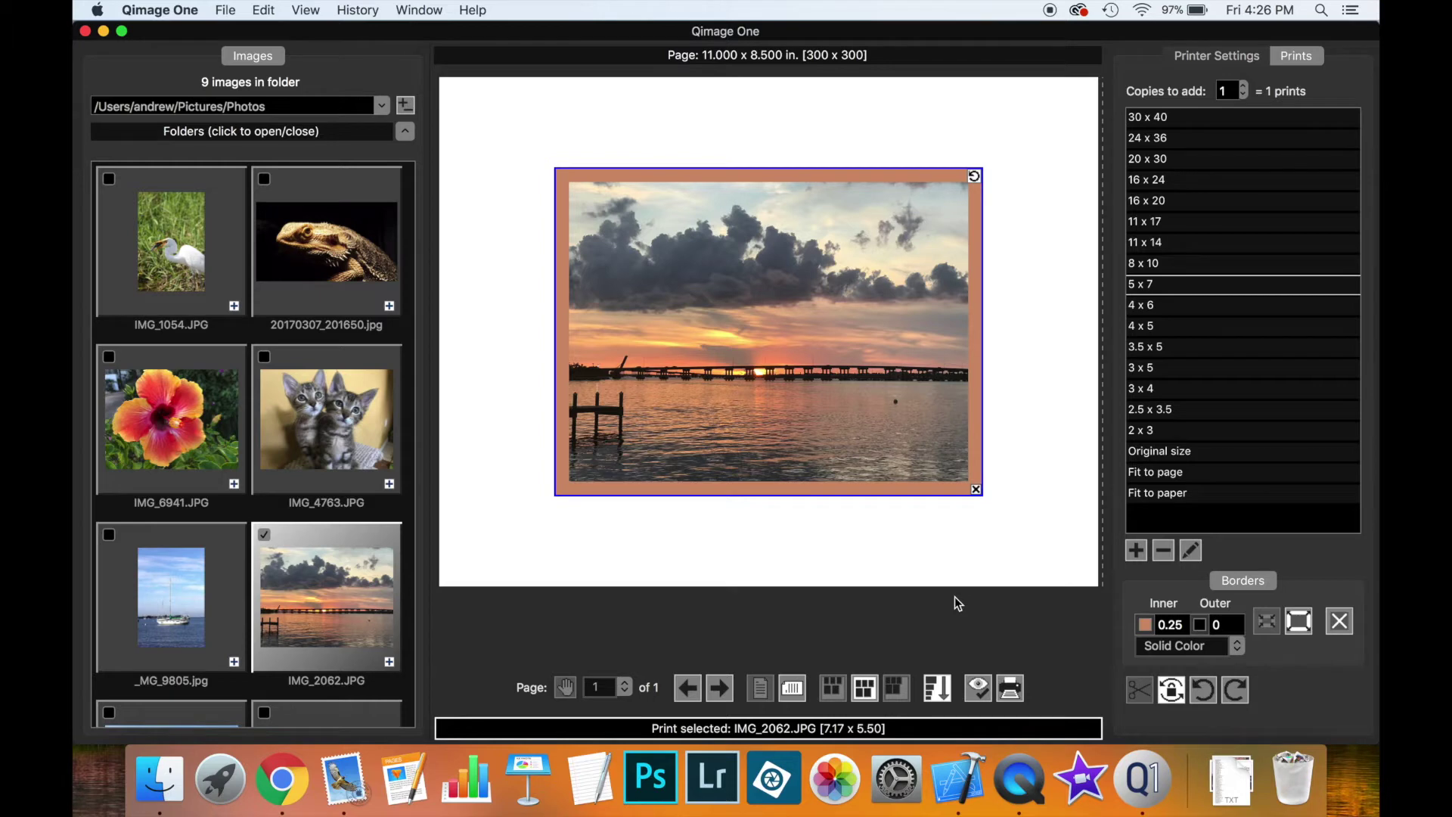
# Step: Give the sunset print a 0.5 black outer border, making it 8.17 x 6.50
pyautogui.click(1232, 622)
pyautogui.write('.5')
pyautogui.press('Return')
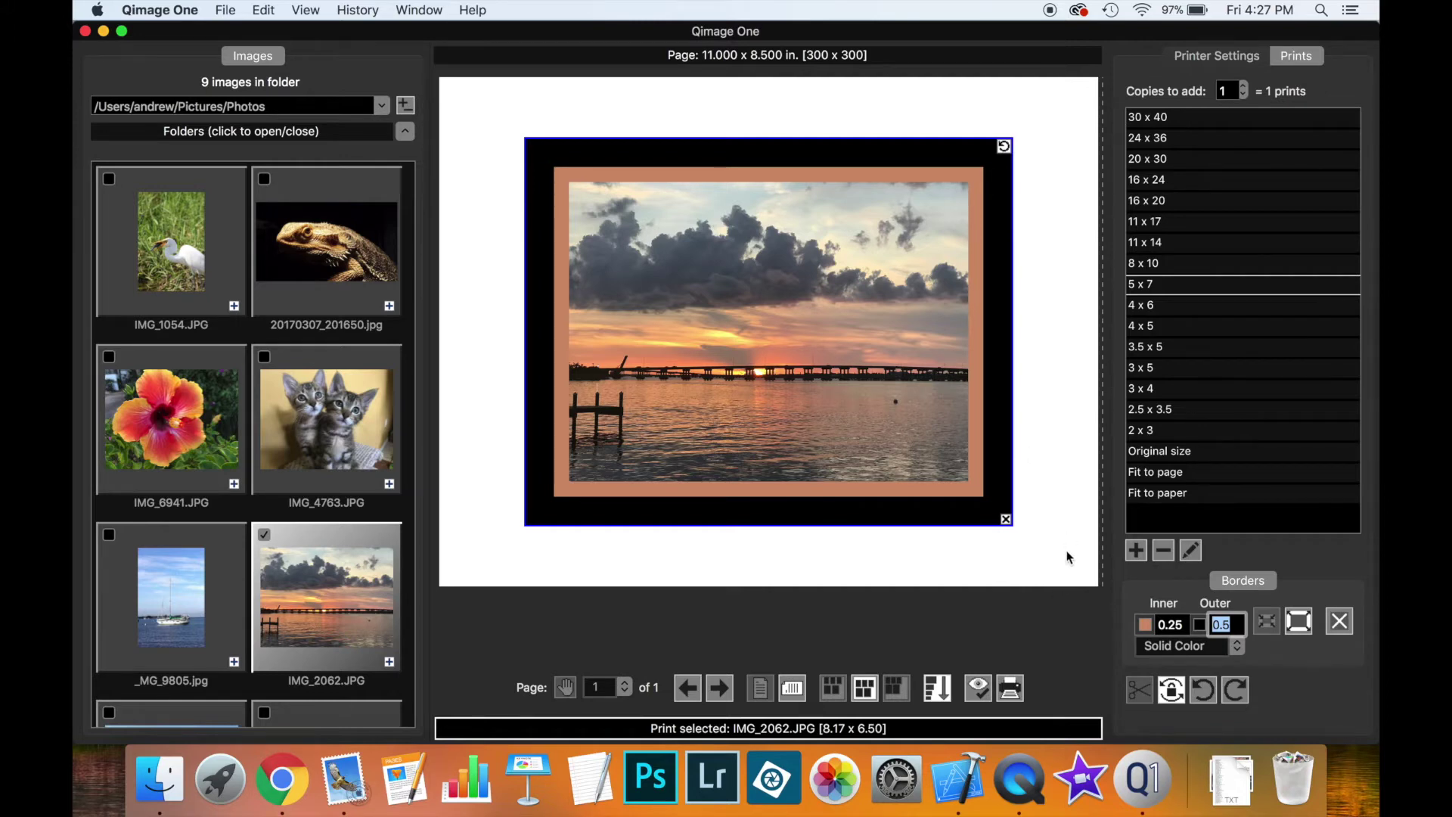
# Step: Make the inner border white using the Grayscale slider
pyautogui.click(1146, 624)
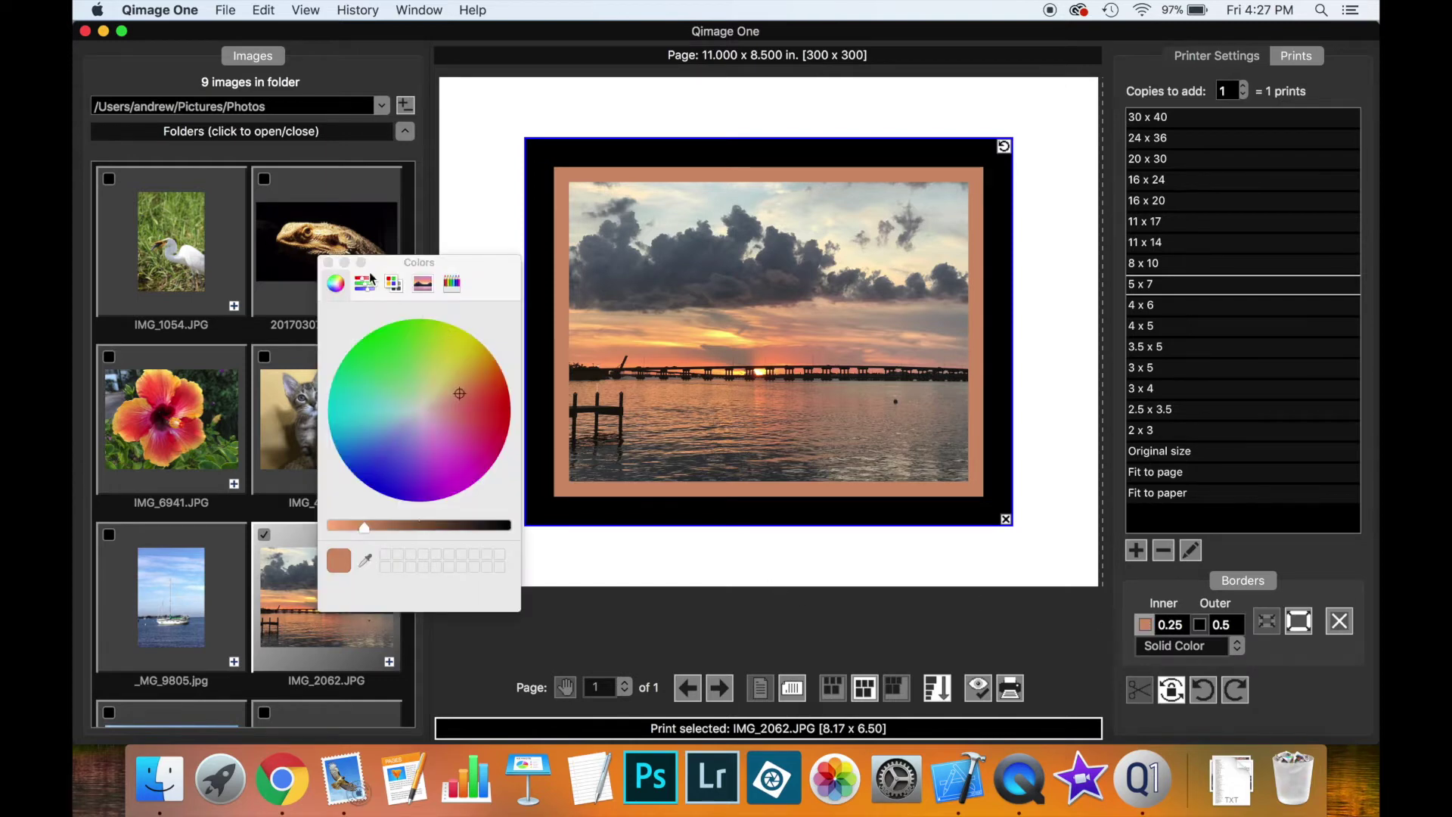
pyautogui.click(364, 284)
pyautogui.click(382, 326)
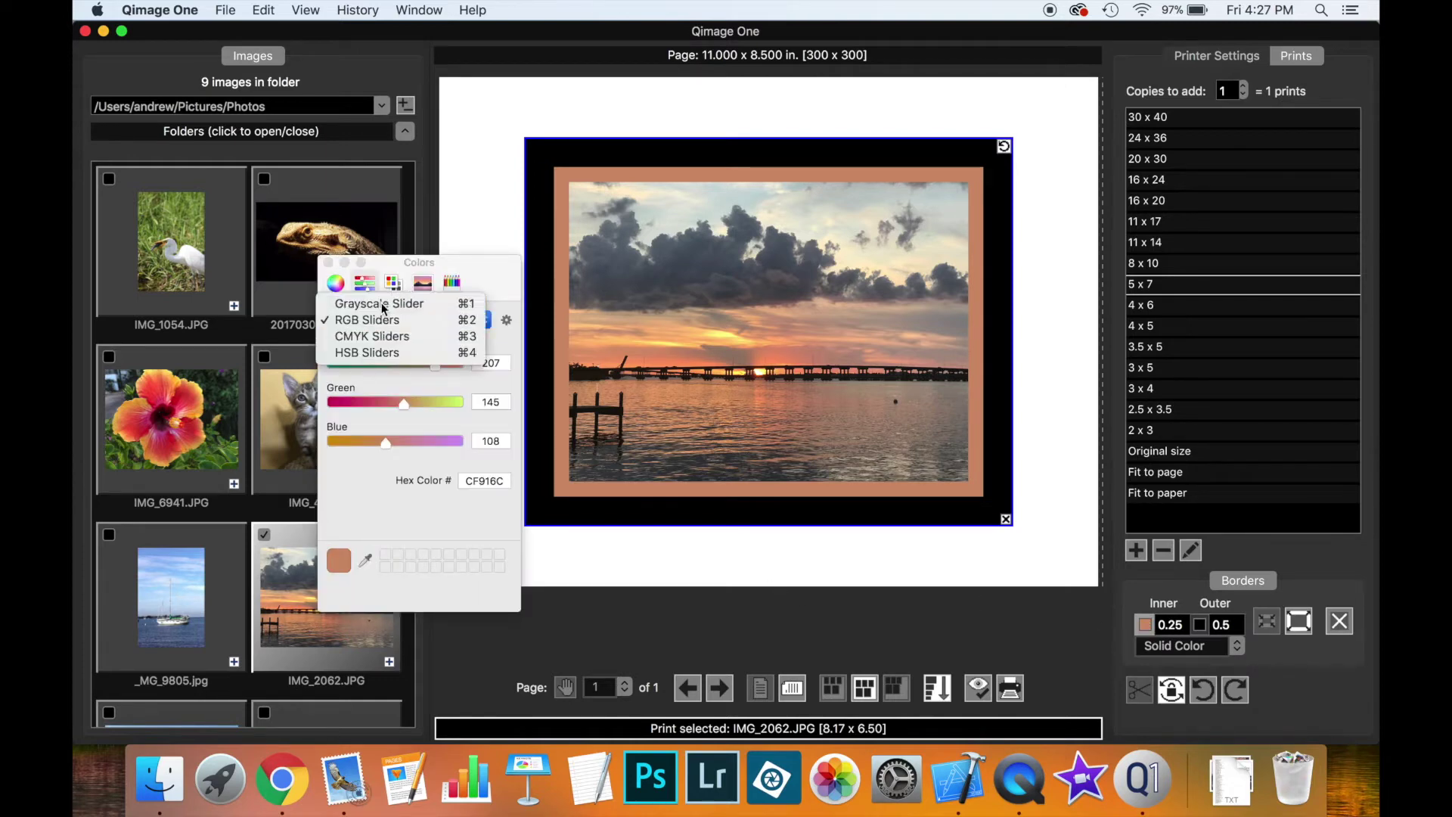
pyautogui.click(381, 302)
pyautogui.click(457, 385)
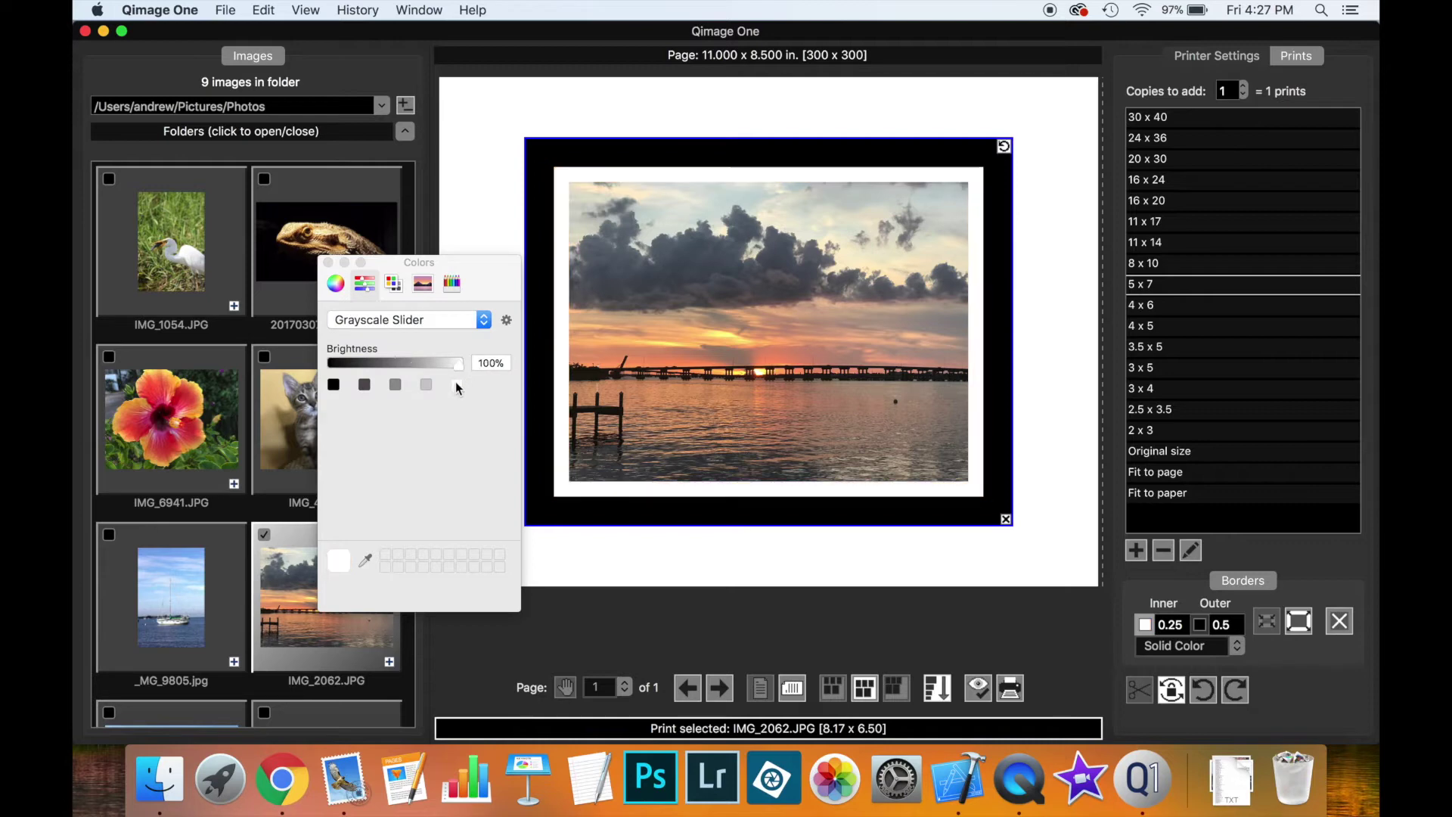
pyautogui.click(329, 263)
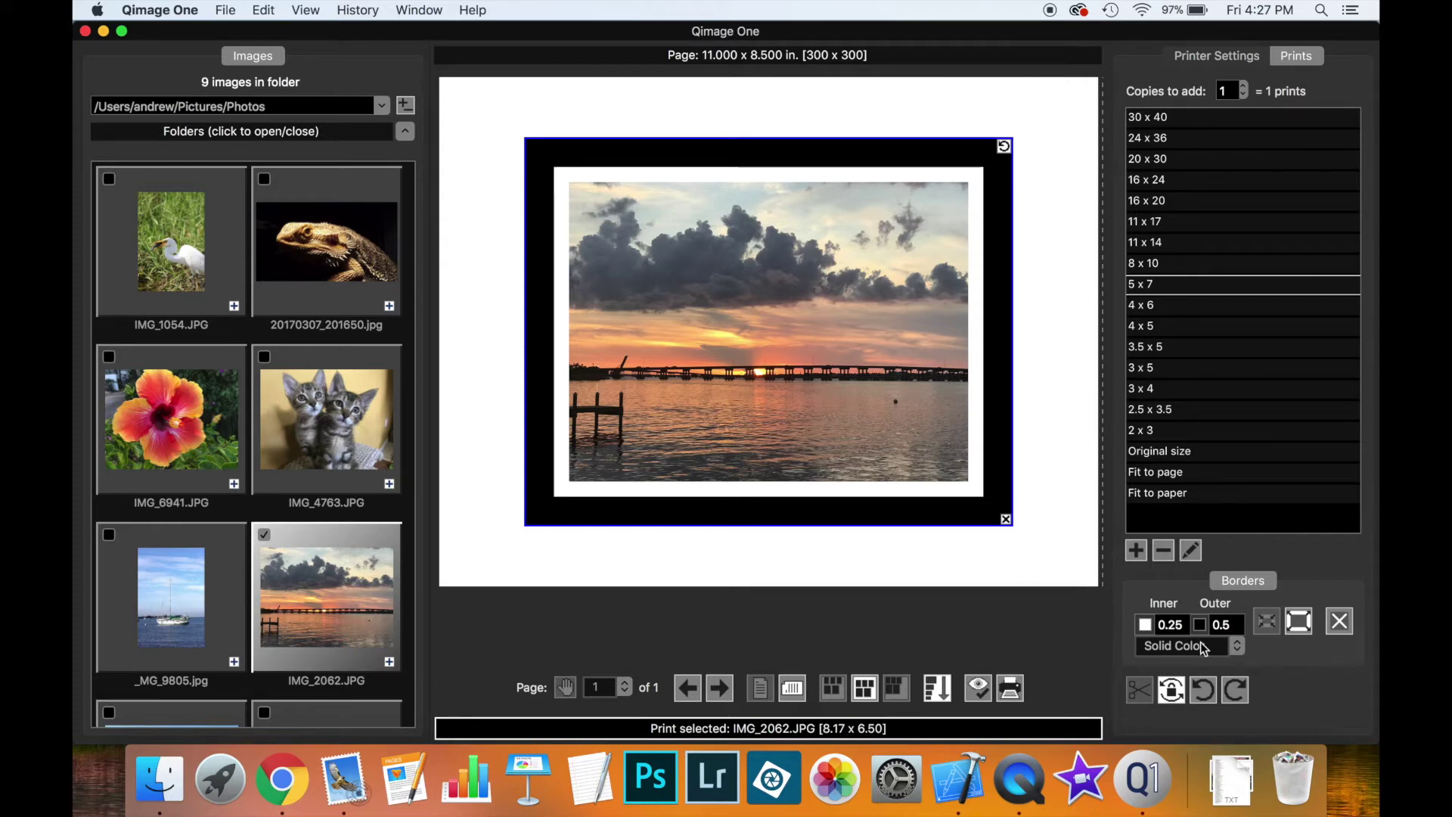
# Step: Uncrop the sunset print, make borders add to its size, and clear both borders to 0
pyautogui.click(1268, 621)
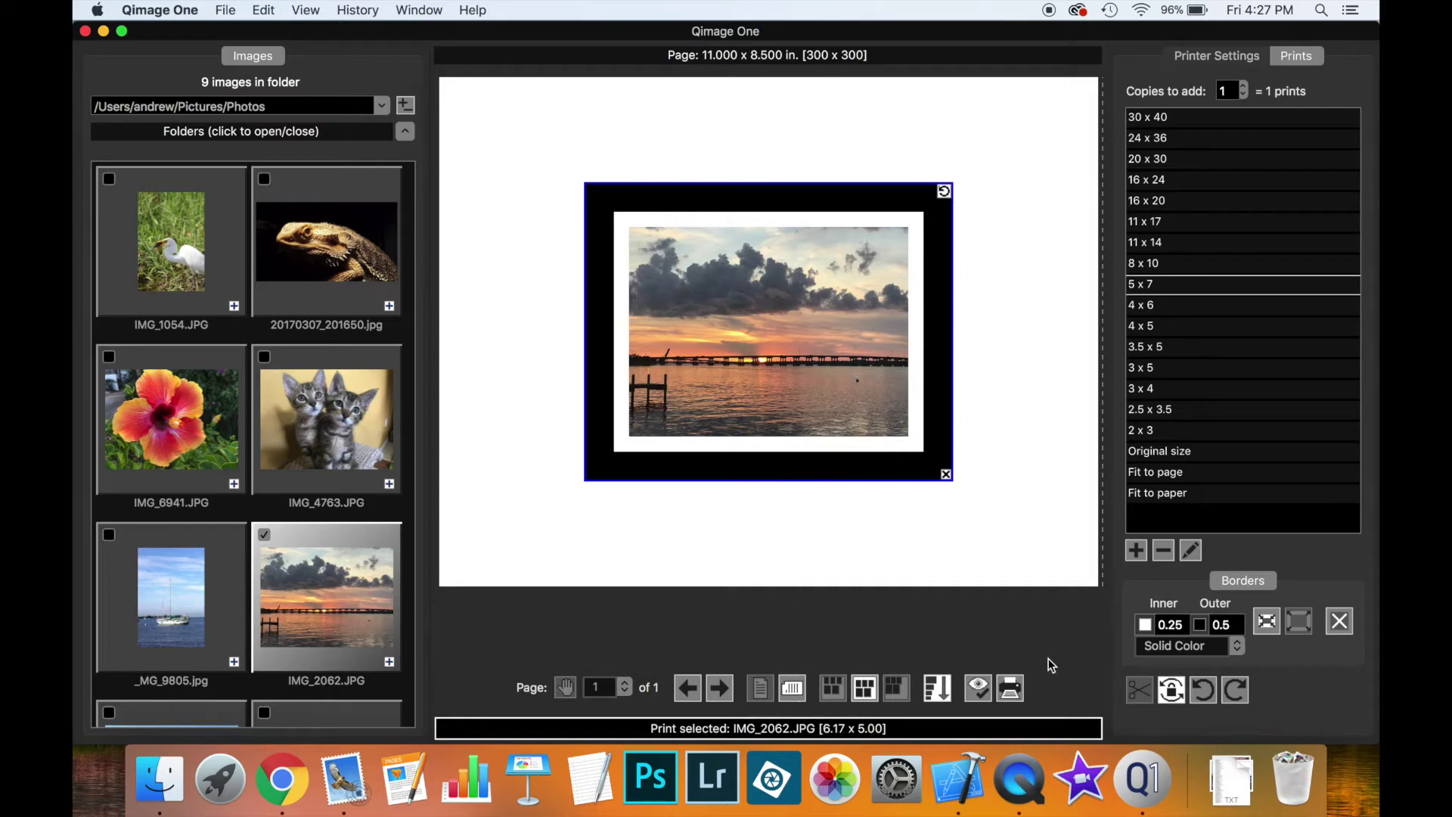
pyautogui.click(1139, 692)
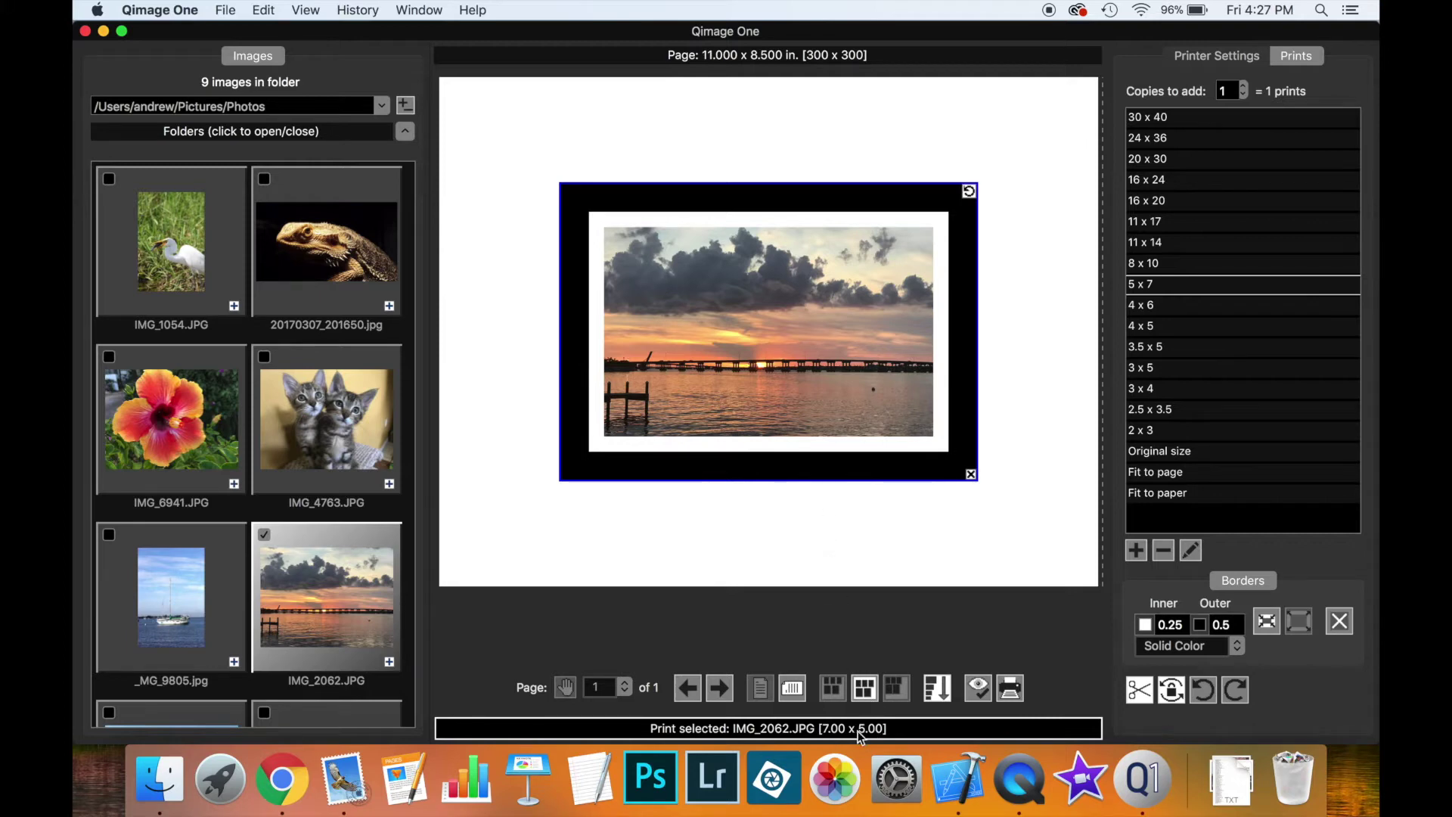
pyautogui.click(1296, 625)
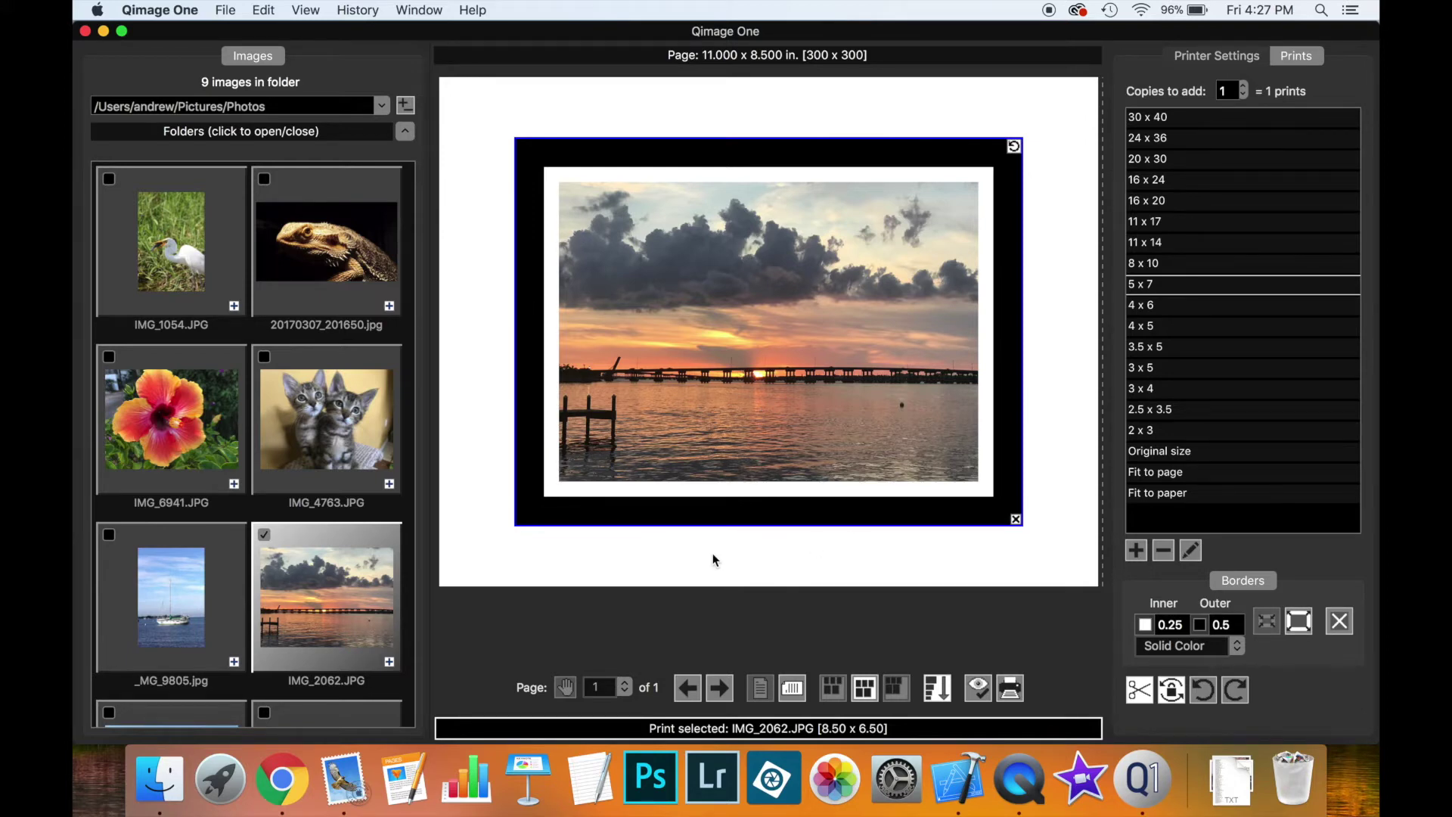
pyautogui.click(1340, 621)
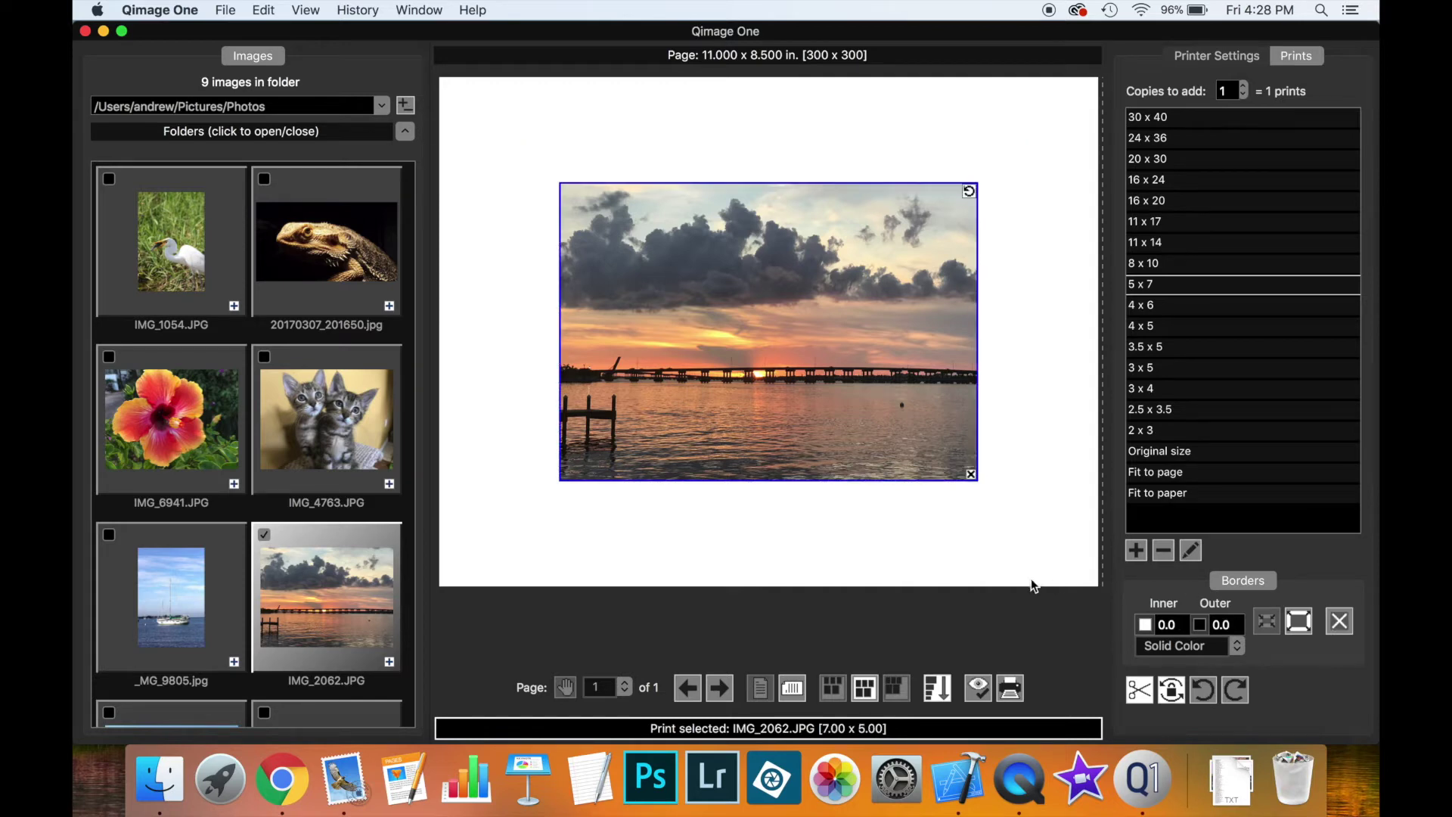
# Step: Set a 1-inch white inner border on the sunset print, making it 9.00 x 7.00
pyautogui.click(1175, 623)
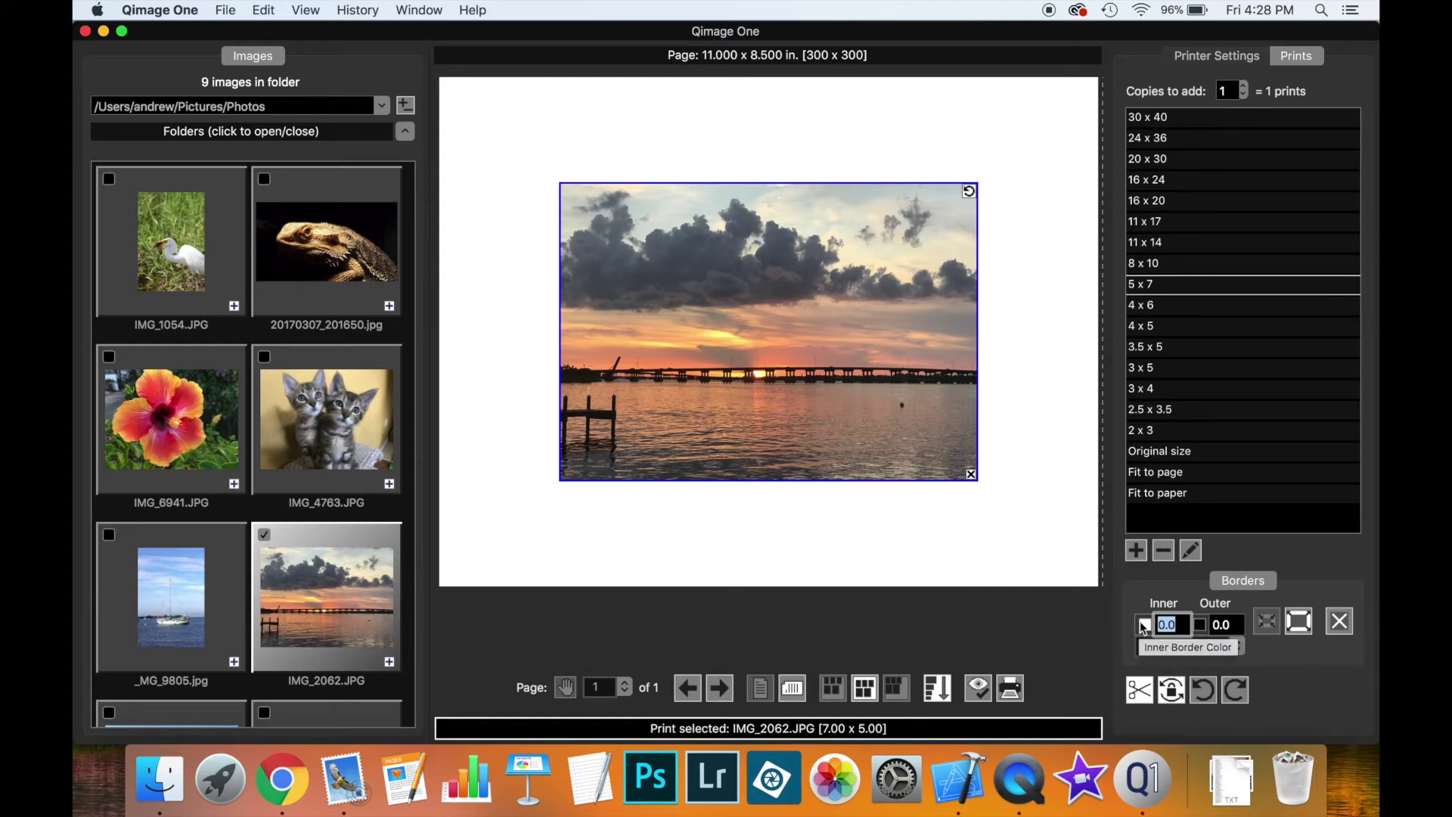
pyautogui.write('1')
pyautogui.press('Return')
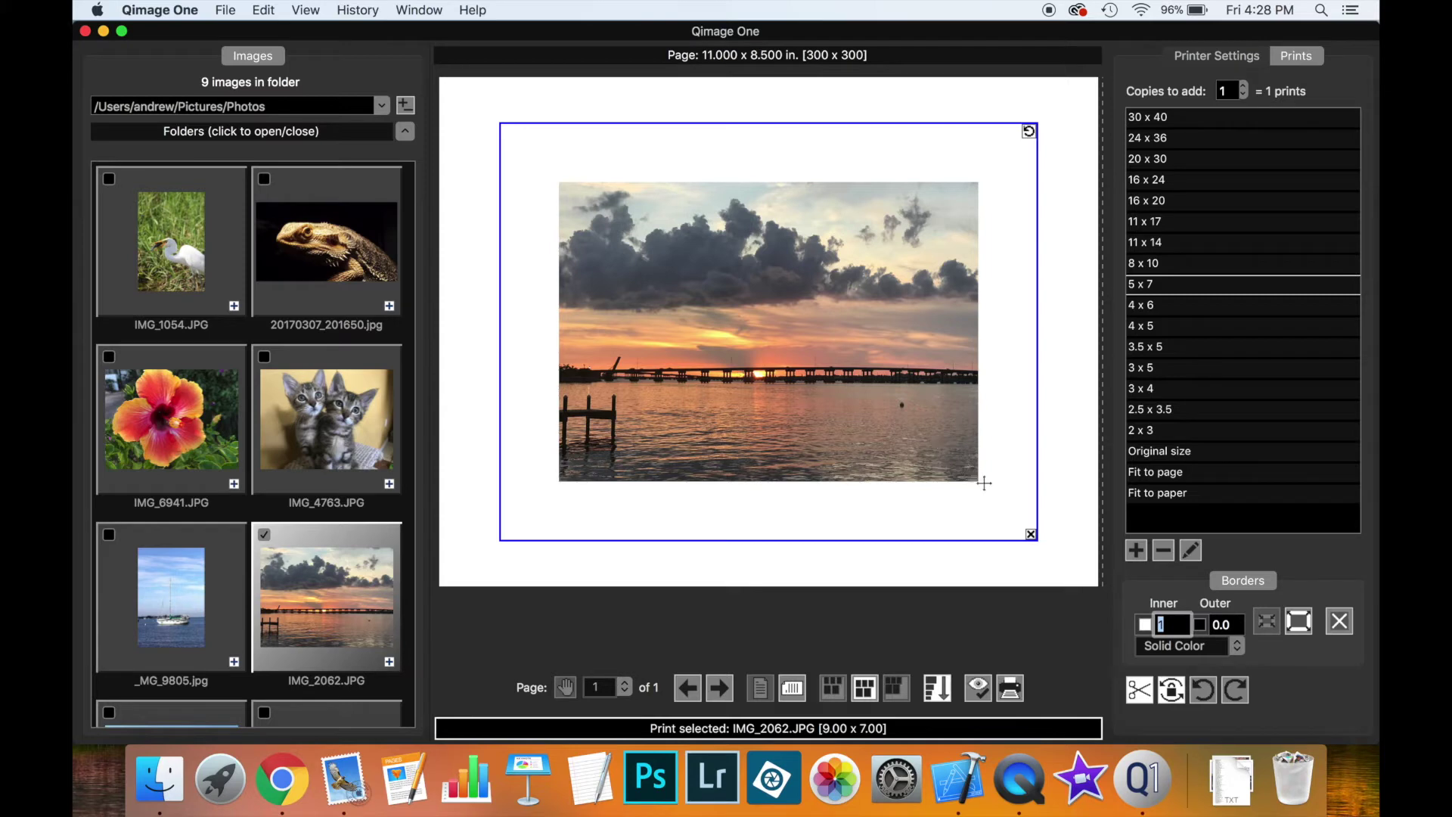
pyautogui.click(1067, 480)
pyautogui.click(1204, 649)
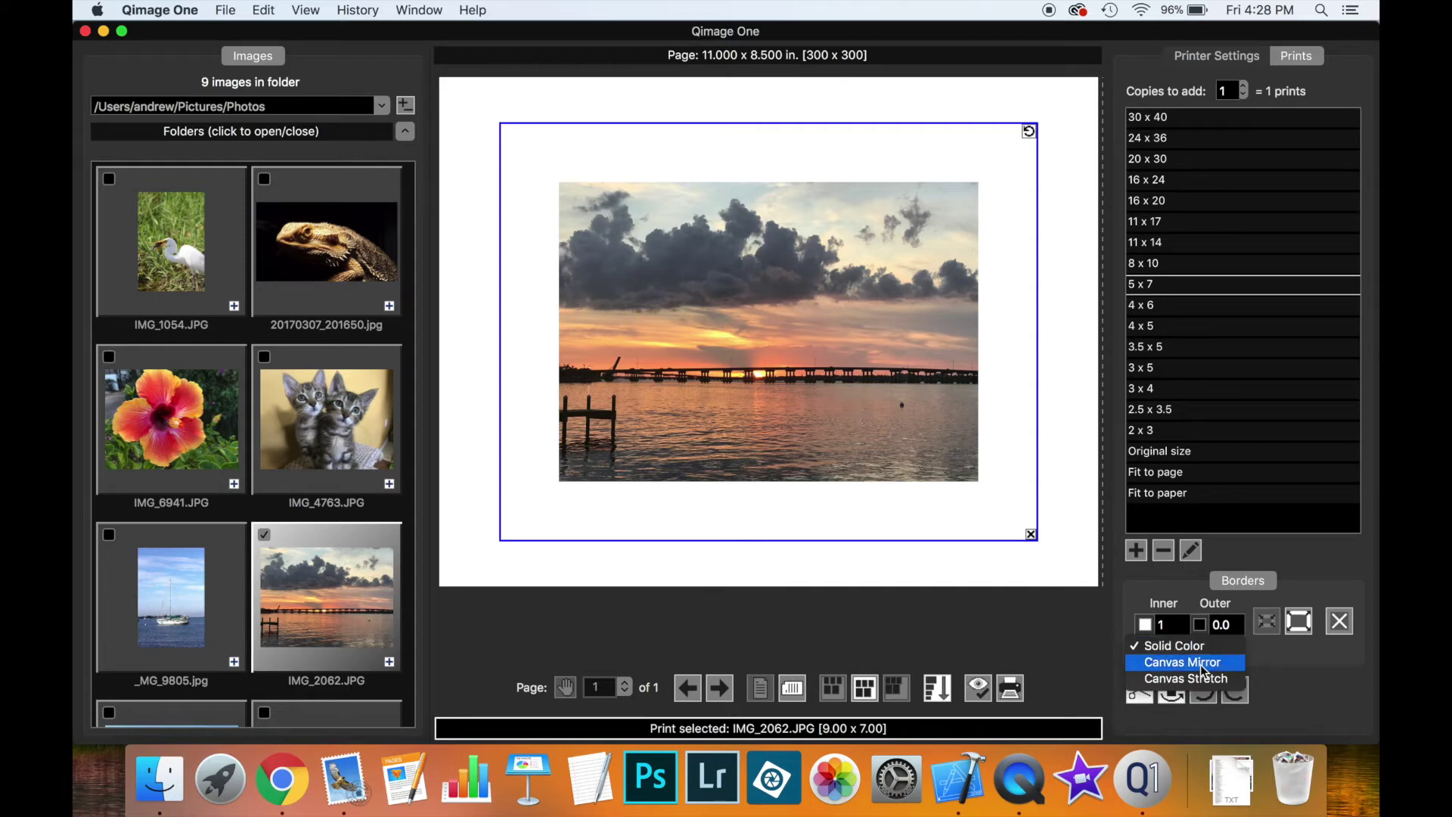
# Step: Fill the 1-inch inner border with Canvas Mirror and check it in Soft Proof / Print Preview
pyautogui.click(1201, 662)
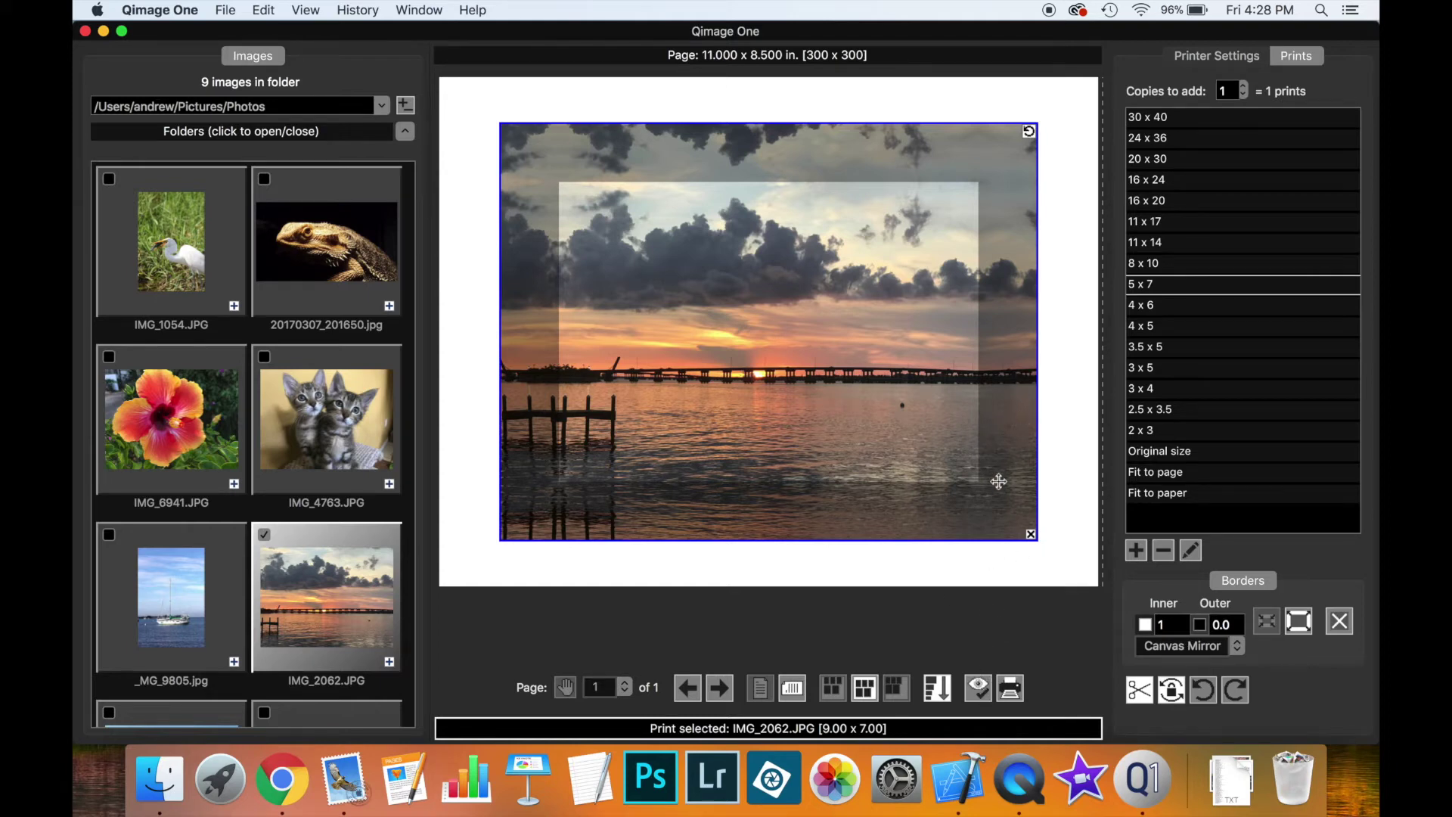
pyautogui.click(978, 688)
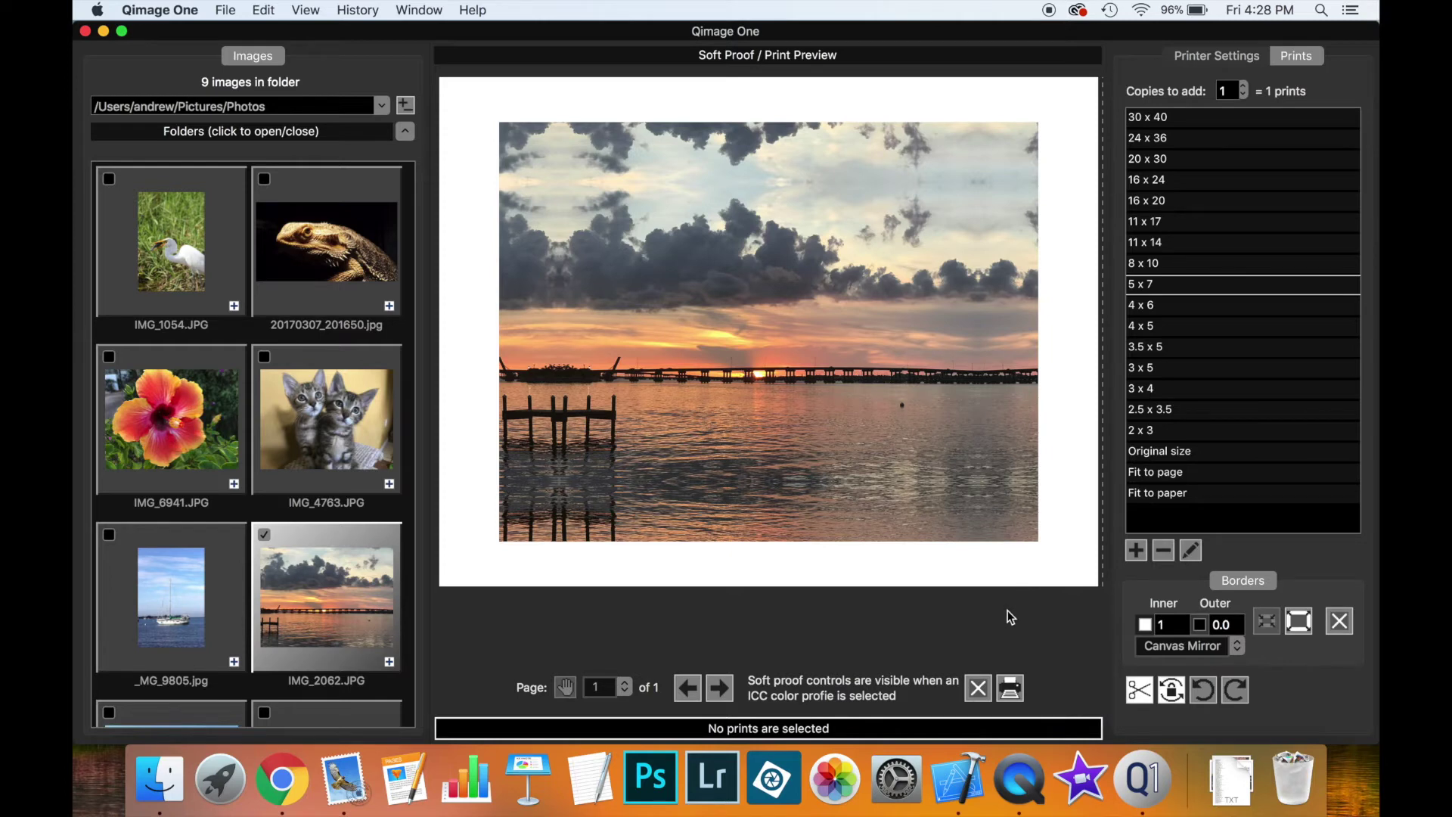
# Step: Set a 0.2 outer border and Canvas Stretch inner fill, making the print 9.40 x 7.40
pyautogui.click(985, 693)
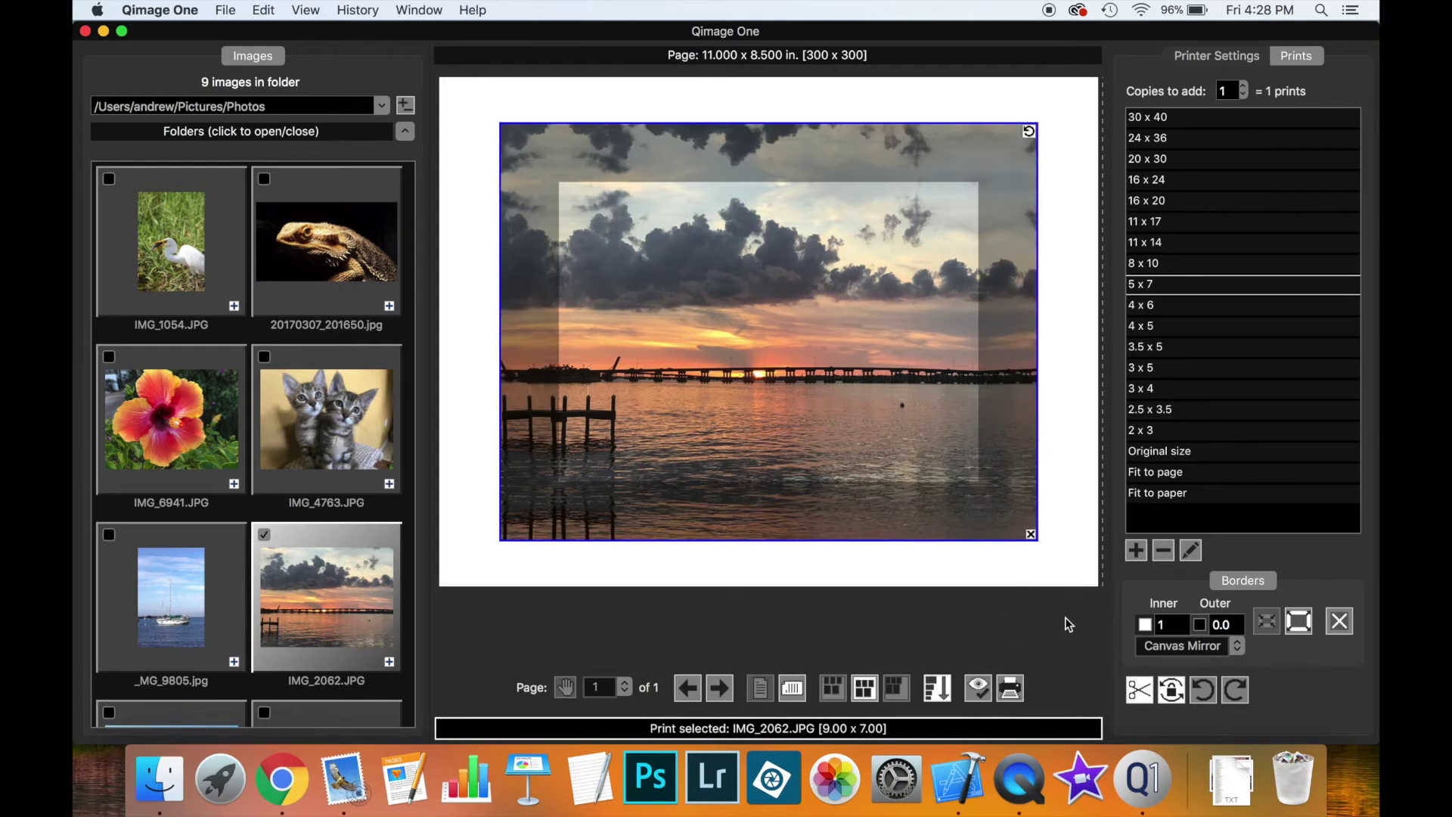
pyautogui.click(1234, 623)
pyautogui.press('BackSpace')
pyautogui.write('2')
pyautogui.press('Return')
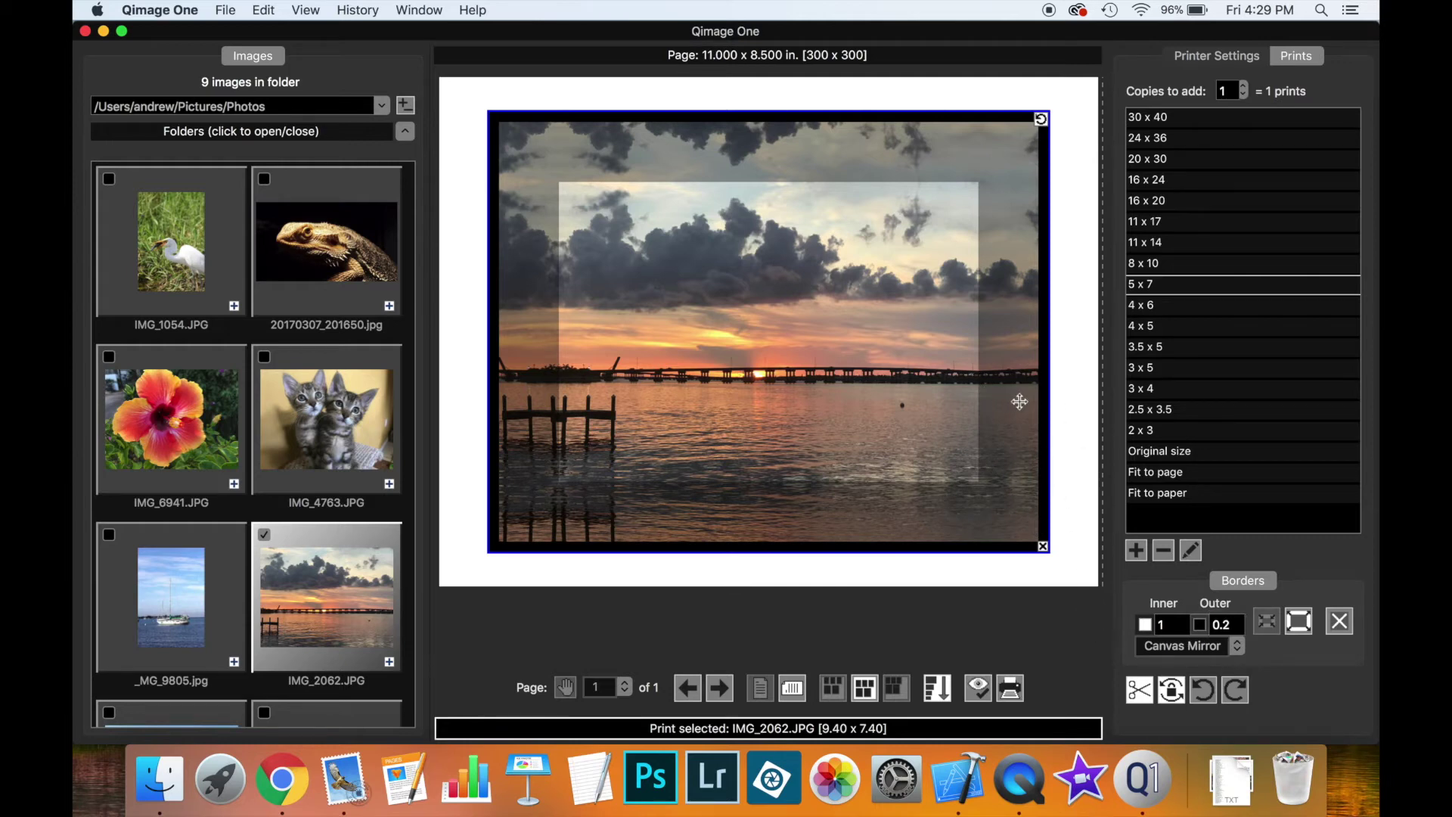
pyautogui.click(1238, 647)
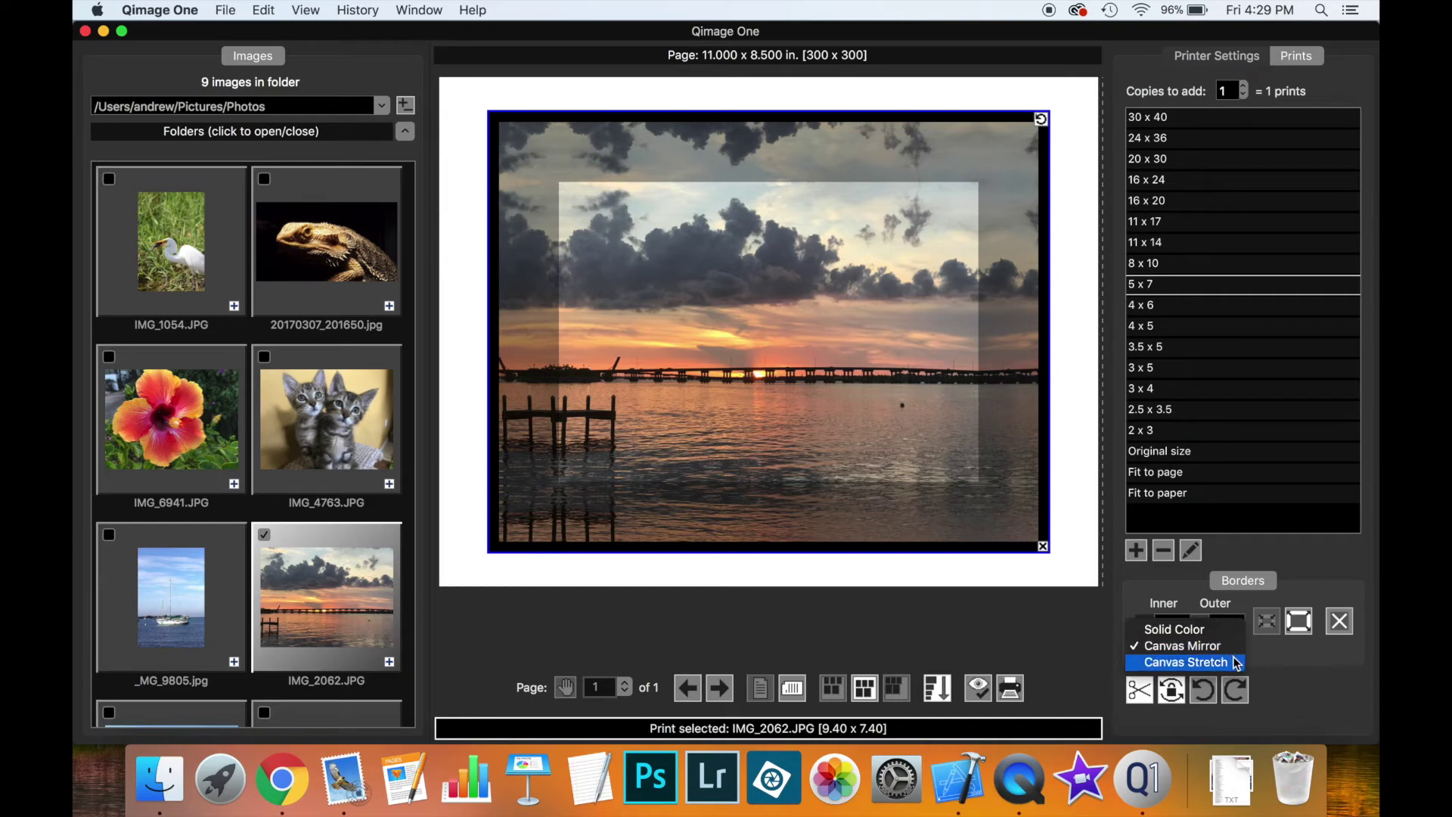
pyautogui.click(1232, 661)
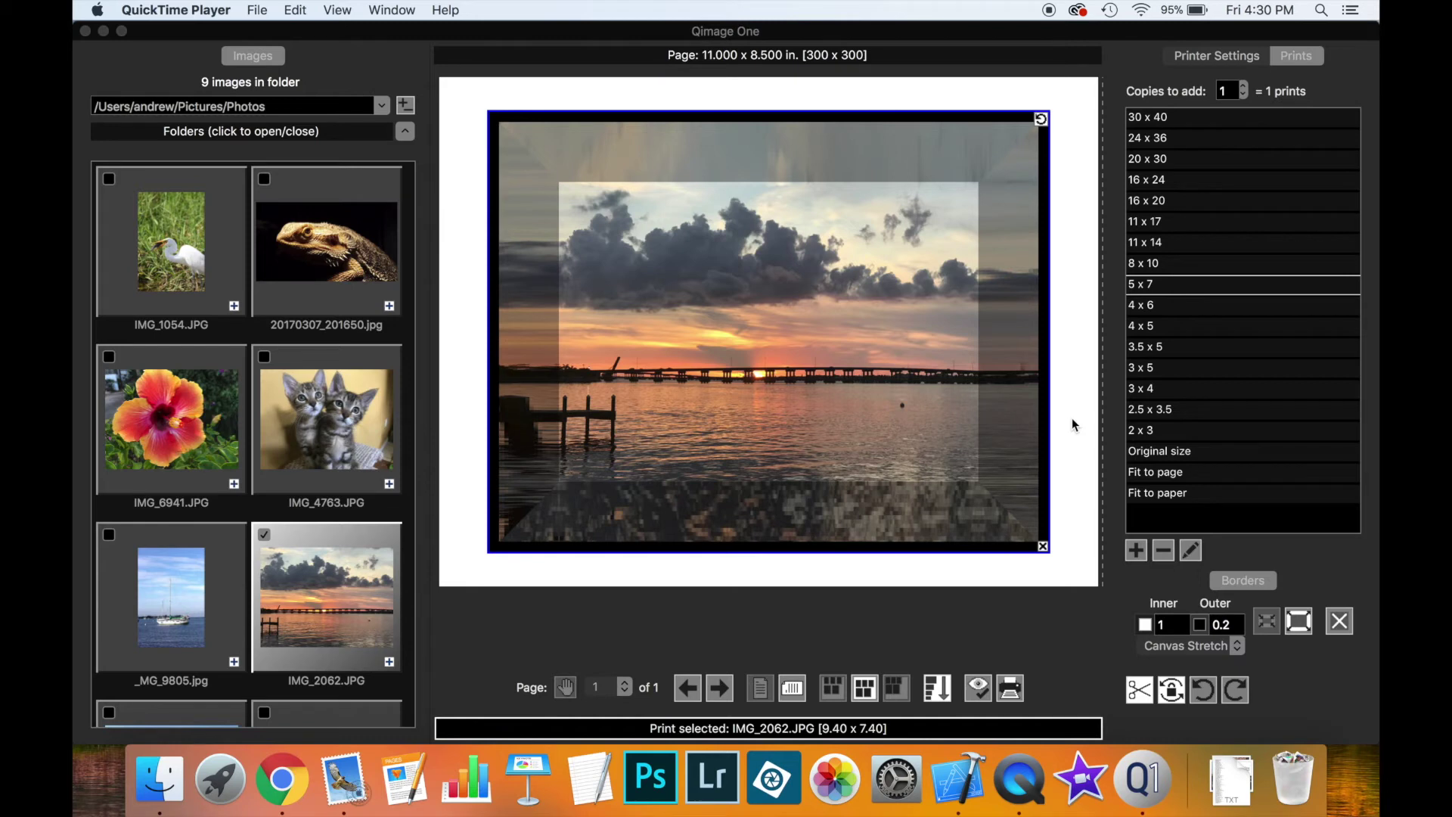
# Step: Switch the paper to C size (22 x 17) and drag the sunset print up to 10.78 x 8.38
pyautogui.click(1223, 58)
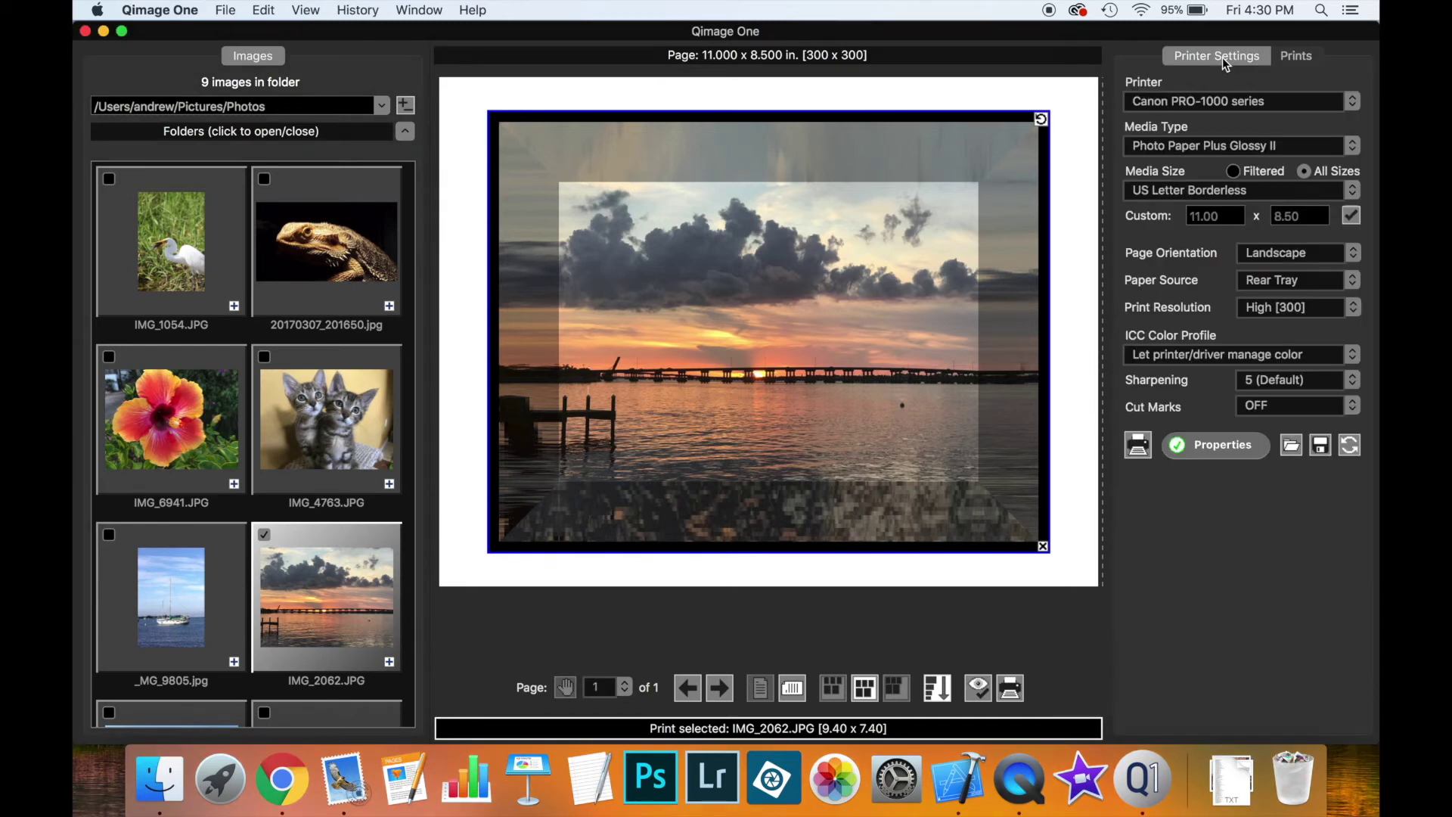
pyautogui.click(1168, 194)
pyautogui.click(1151, 239)
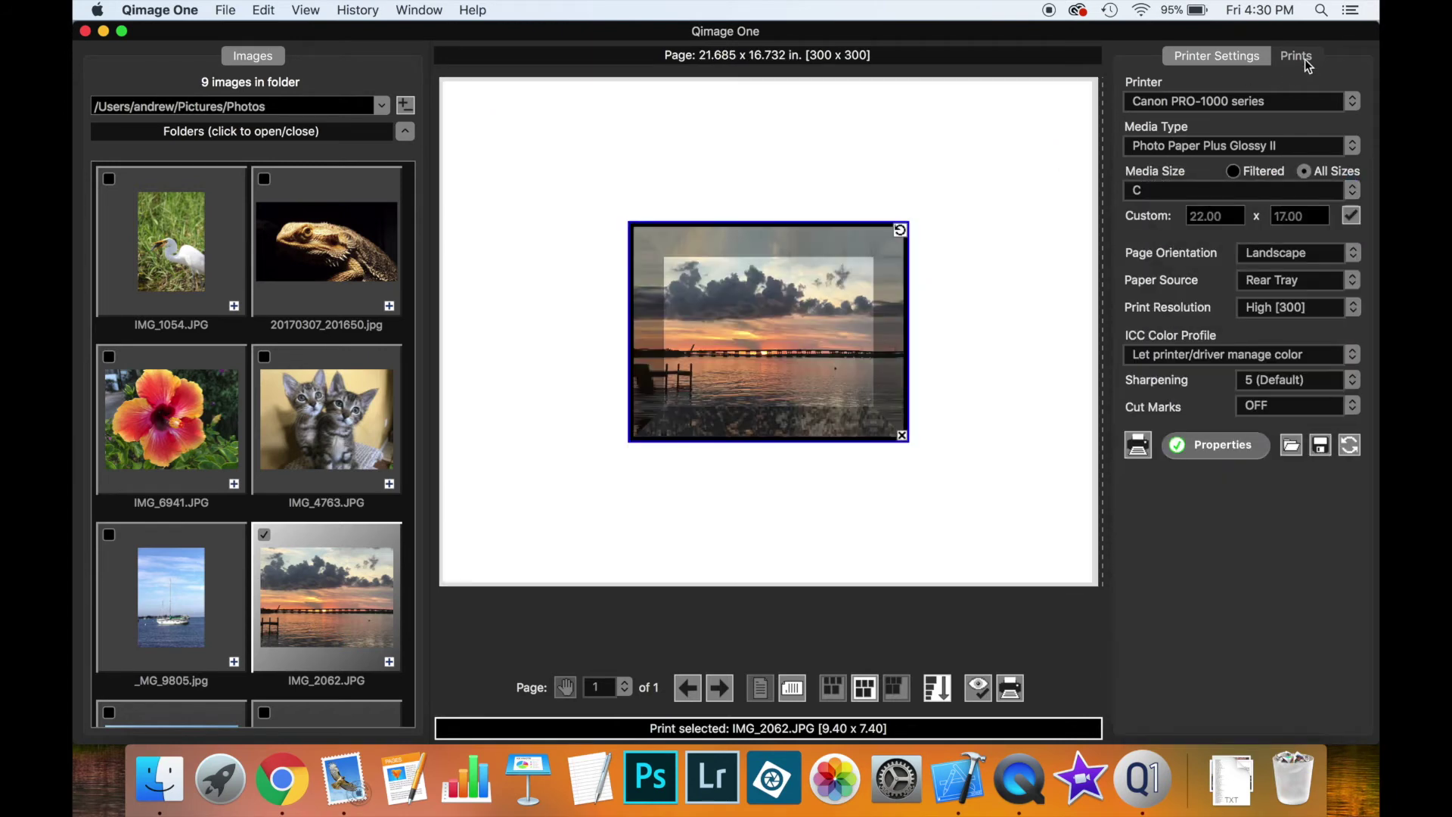
pyautogui.click(1299, 57)
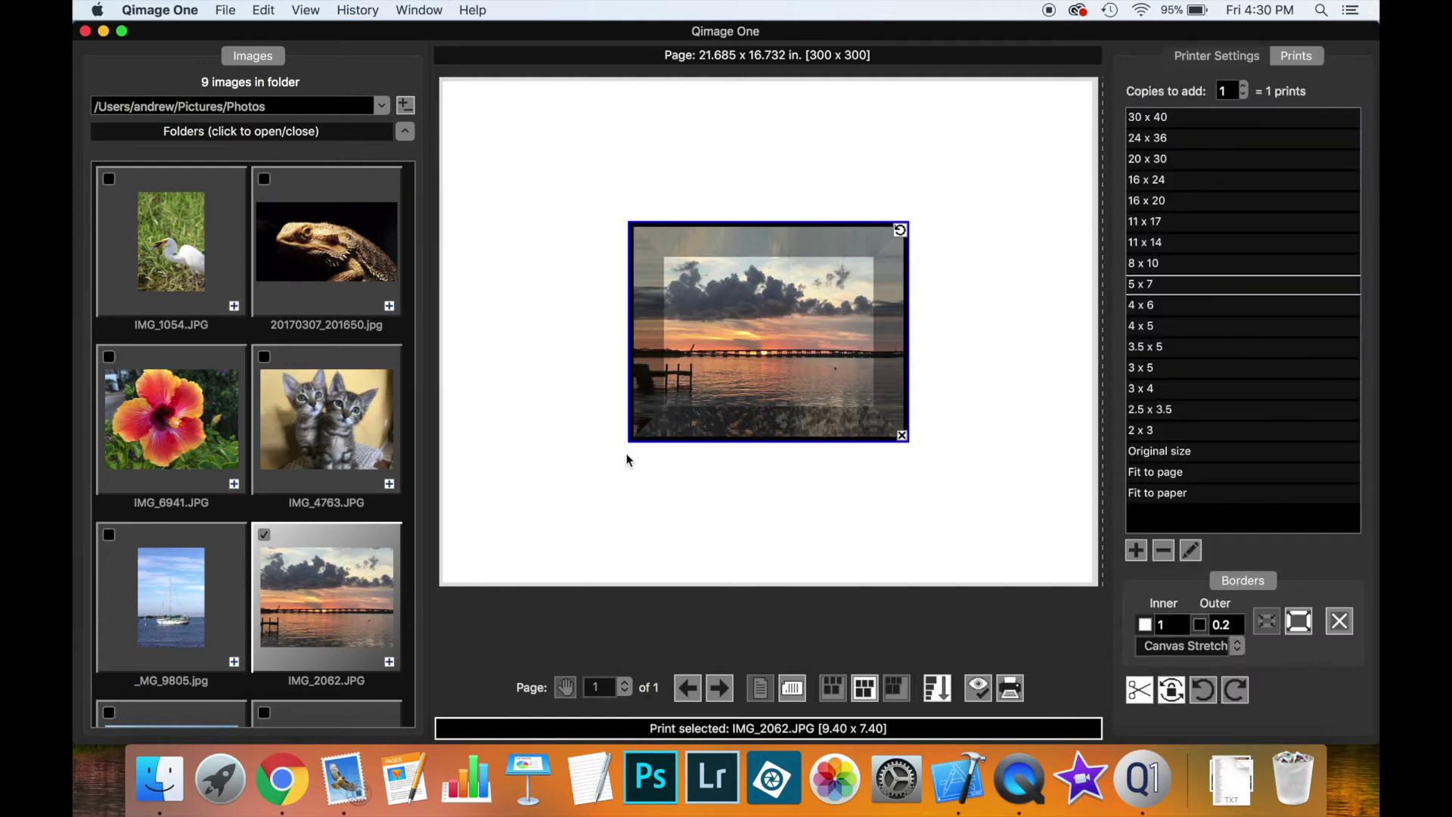
pyautogui.moveTo(629, 442); pyautogui.dragTo(578, 474)
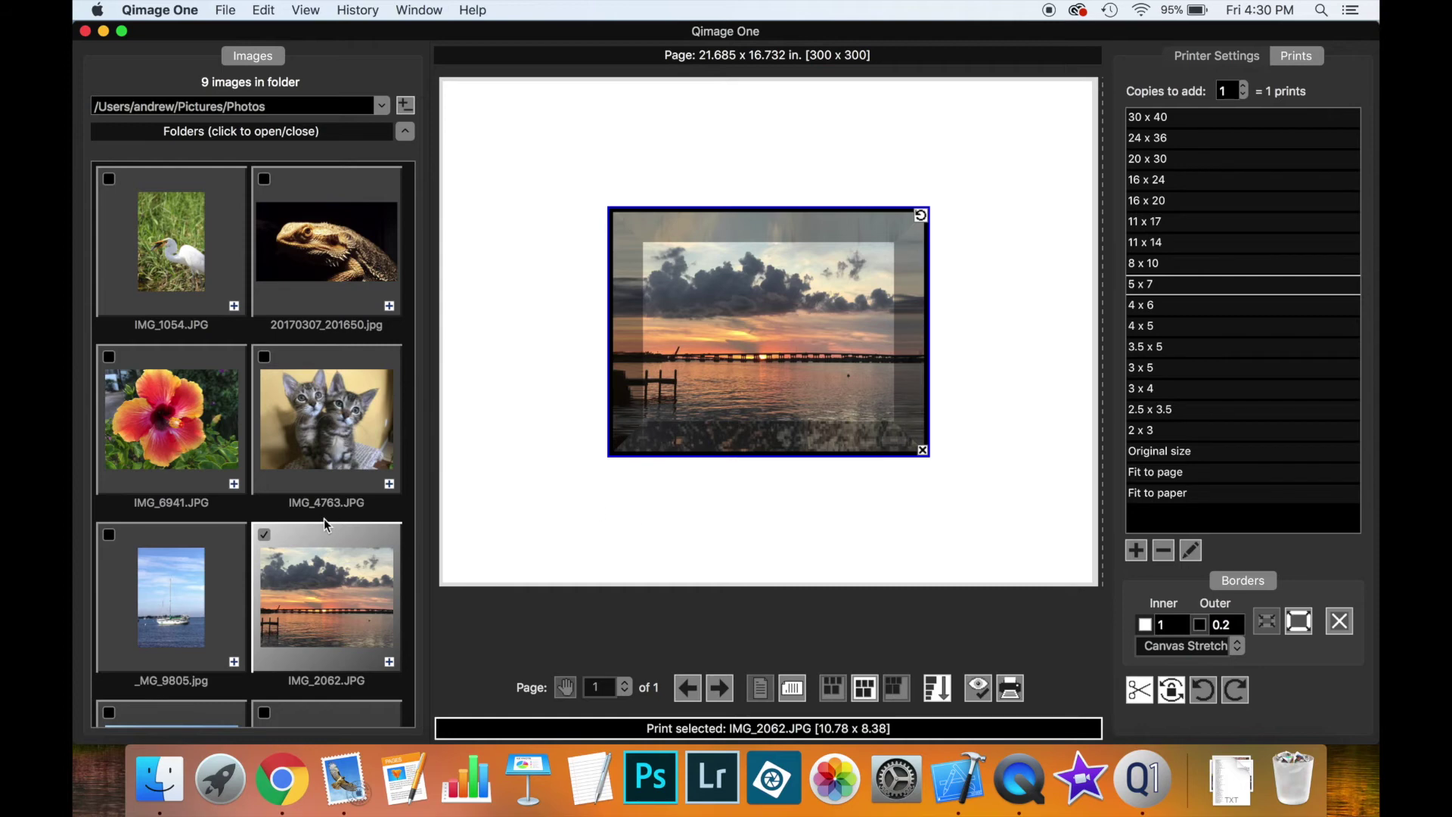
# Step: Add the sailboat photo as a second print and give it a 0.5-inch inner border
pyautogui.click(185, 617)
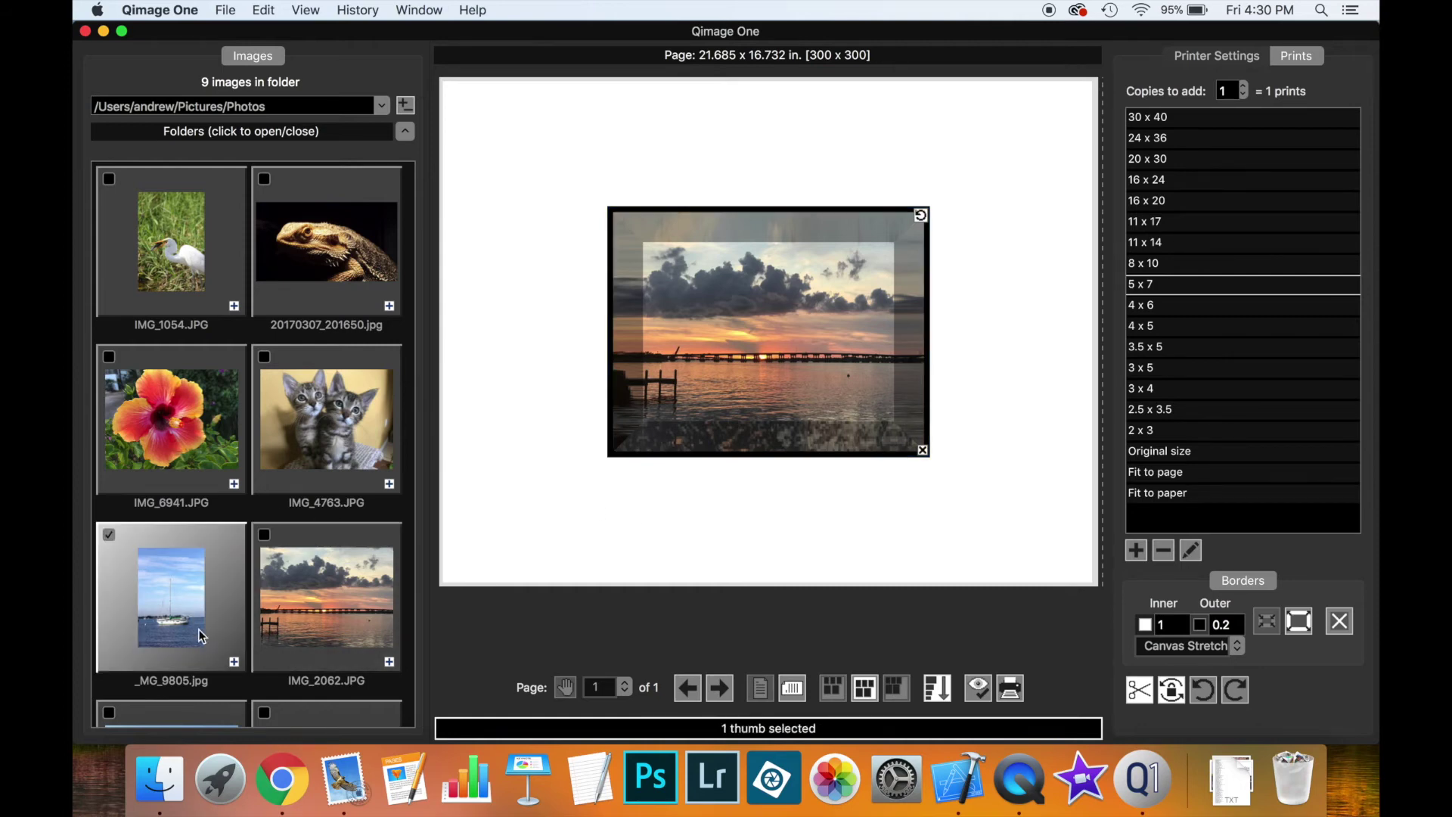
pyautogui.click(233, 662)
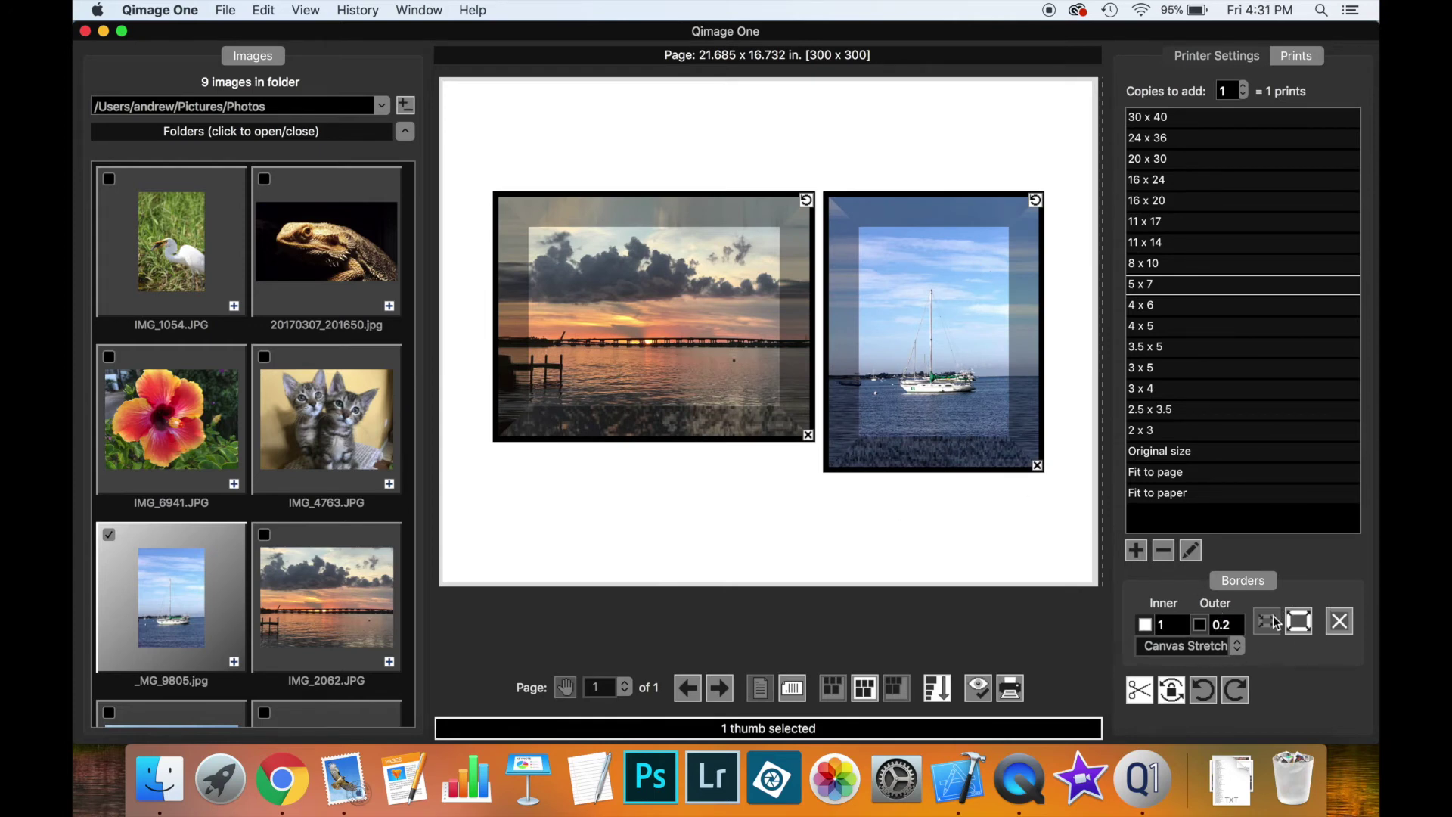
pyautogui.click(964, 390)
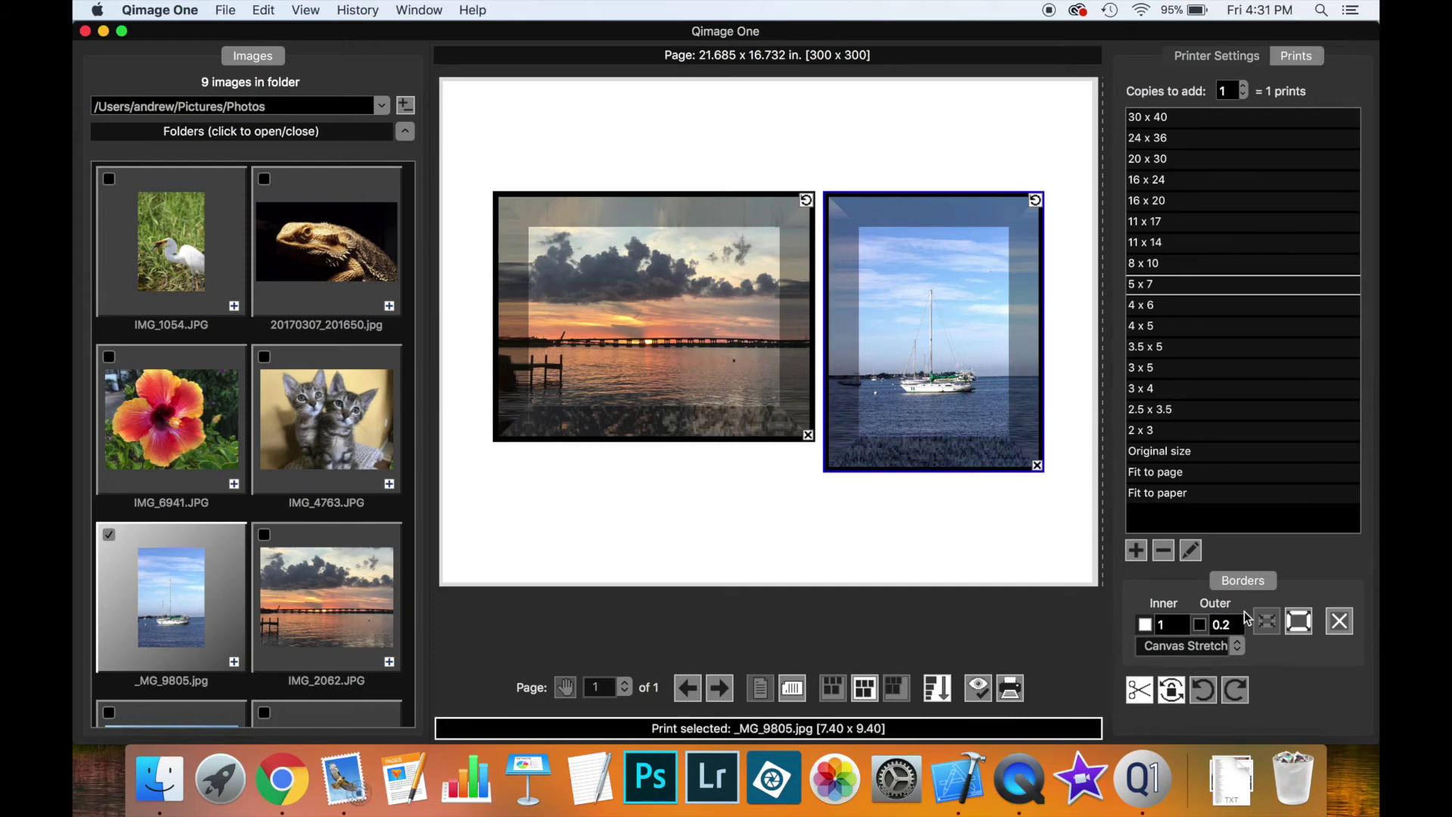
pyautogui.doubleClick(1176, 625)
pyautogui.write('0.5')
pyautogui.press('Tab')
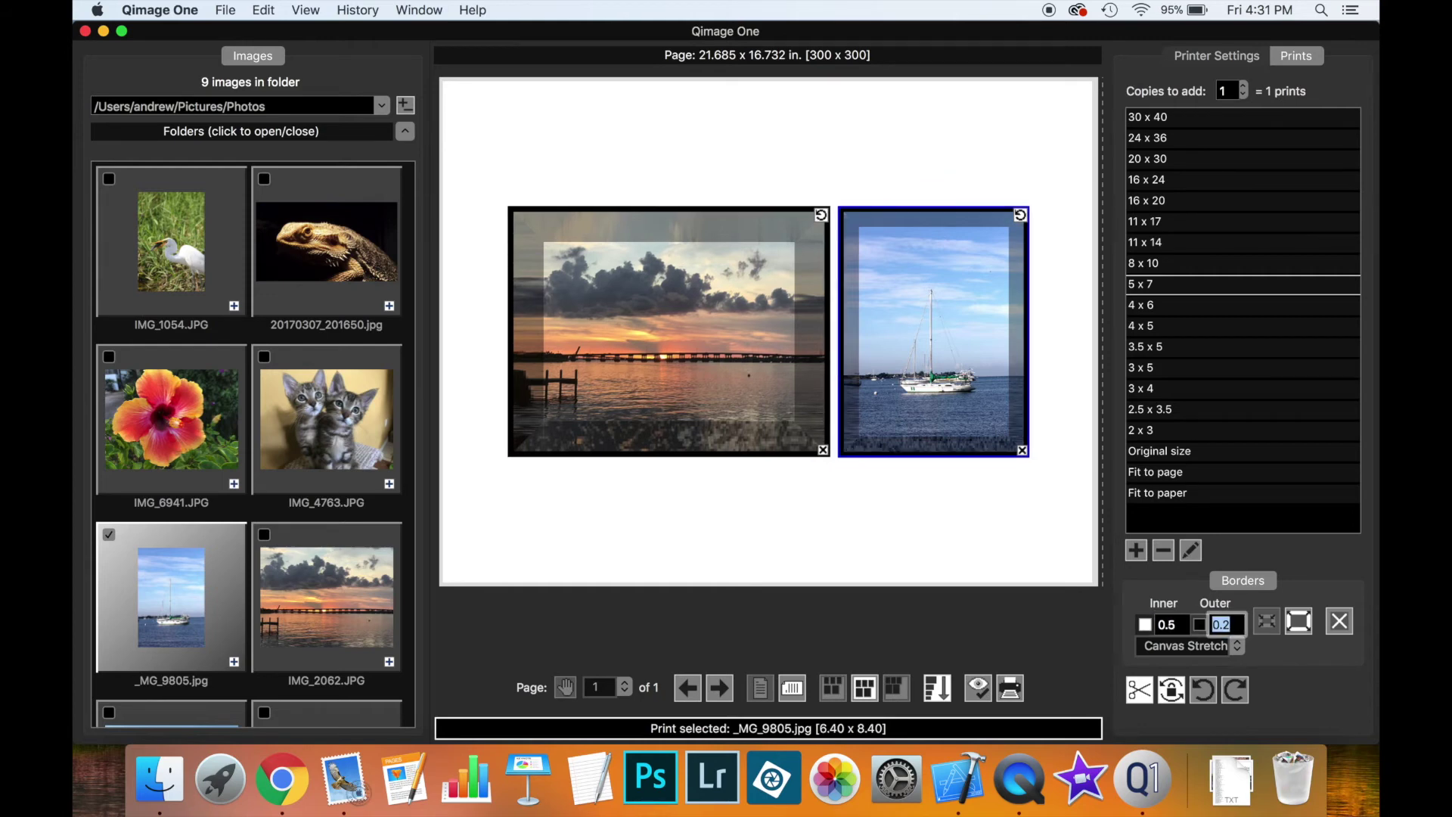
# Step: Make the sailboat print's outer border blue (RGB 0,0,240) and preview the page
pyautogui.click(1200, 625)
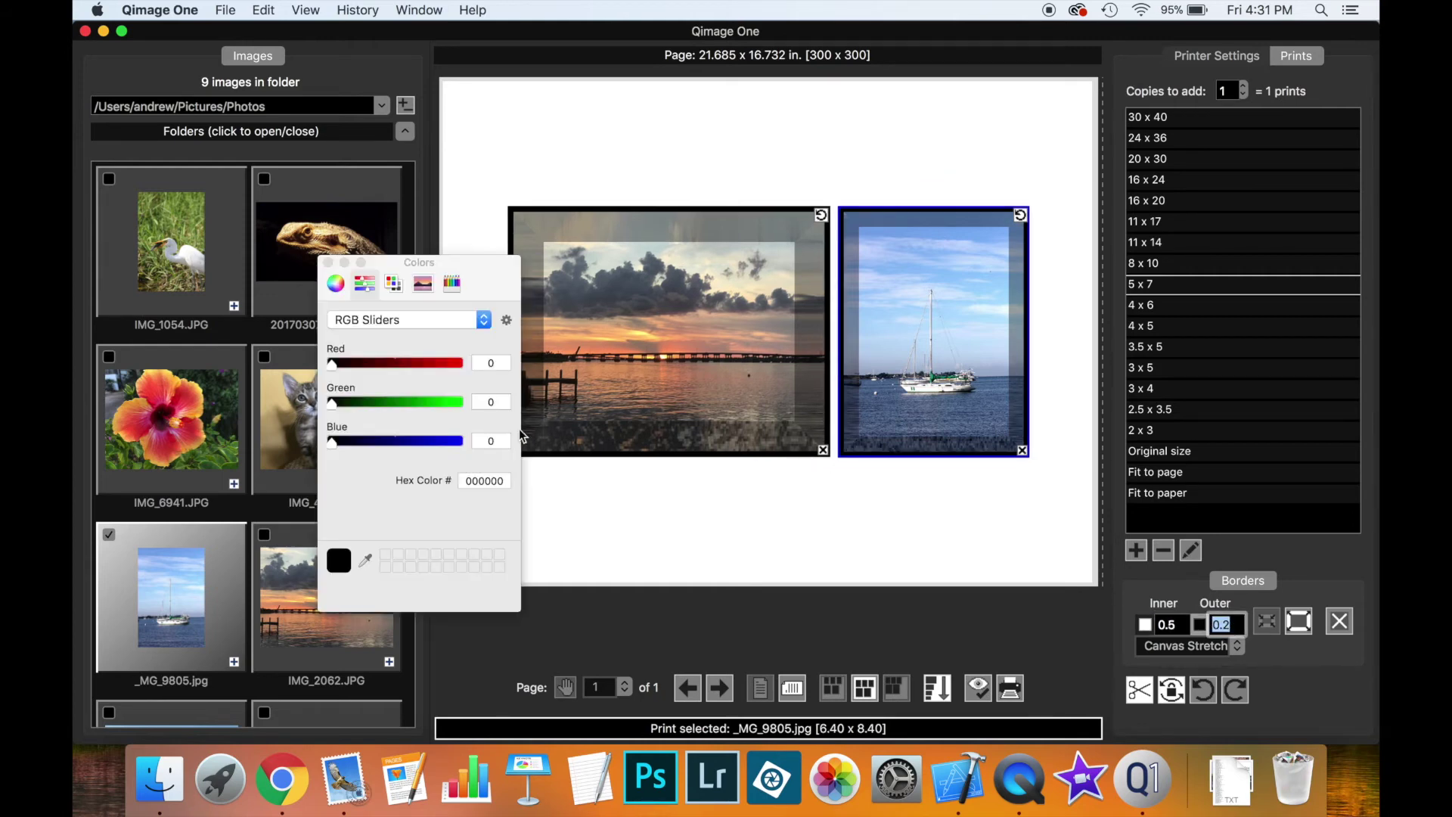
pyautogui.click(454, 442)
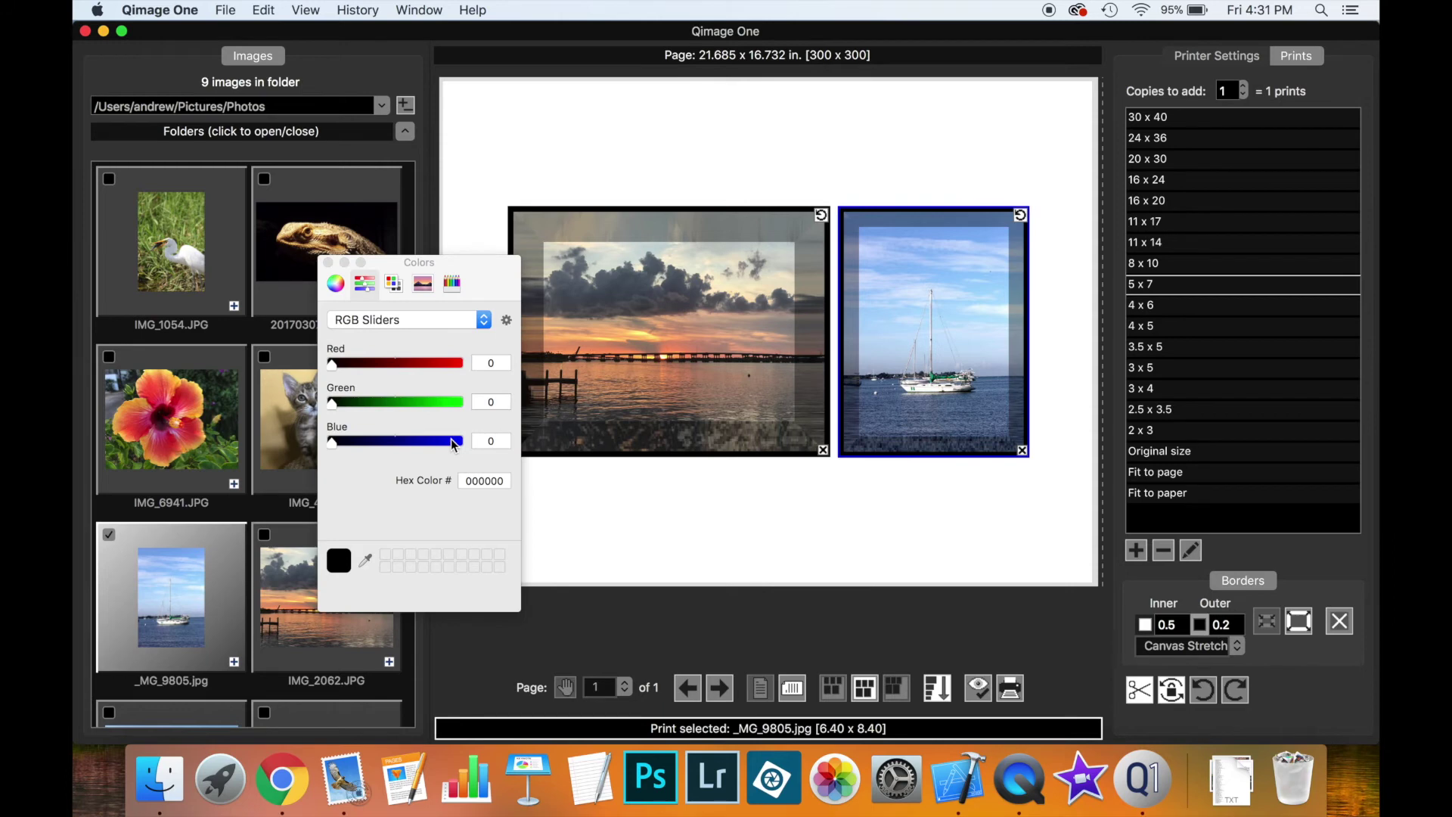
pyautogui.click(328, 262)
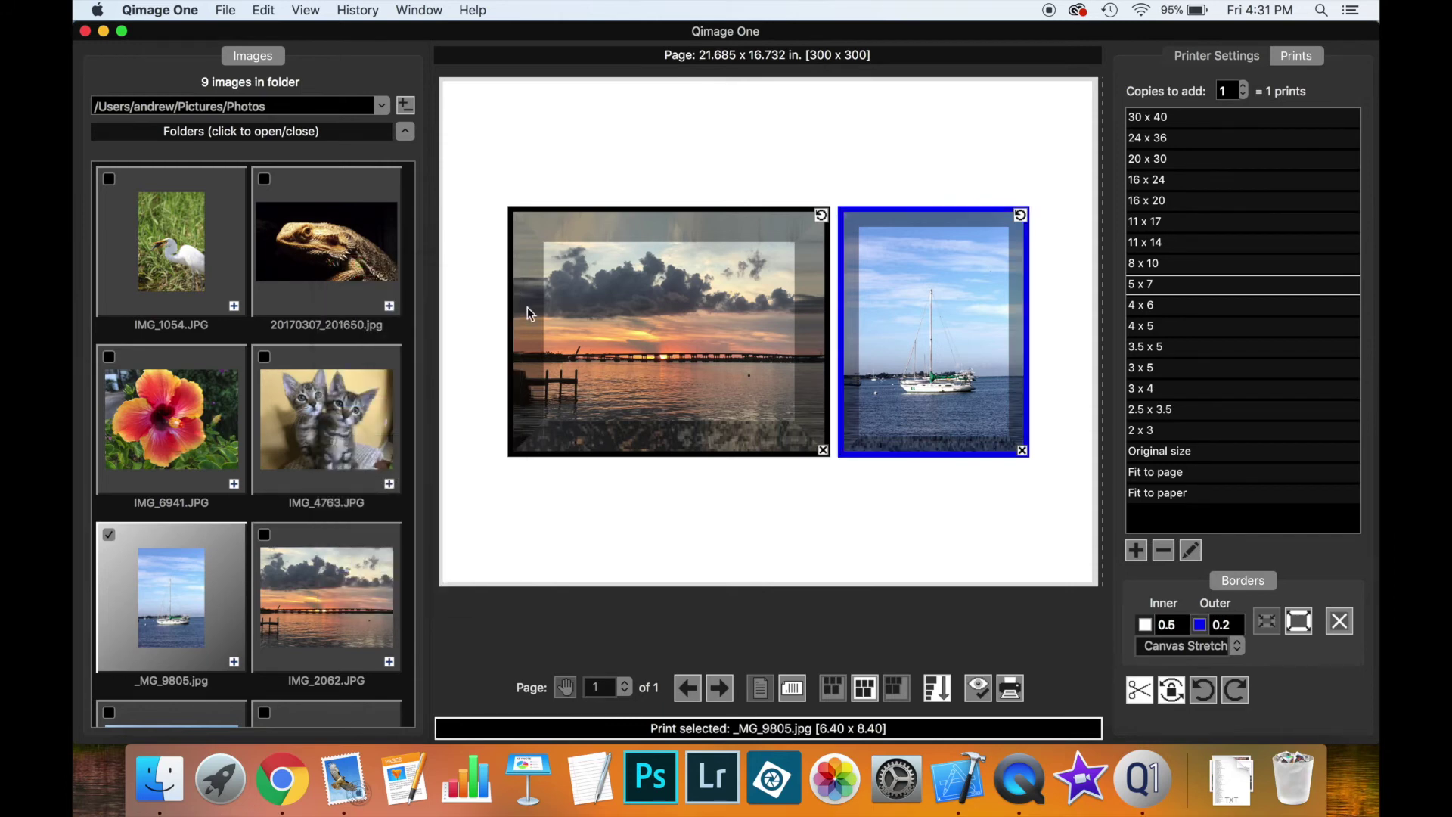
pyautogui.click(978, 687)
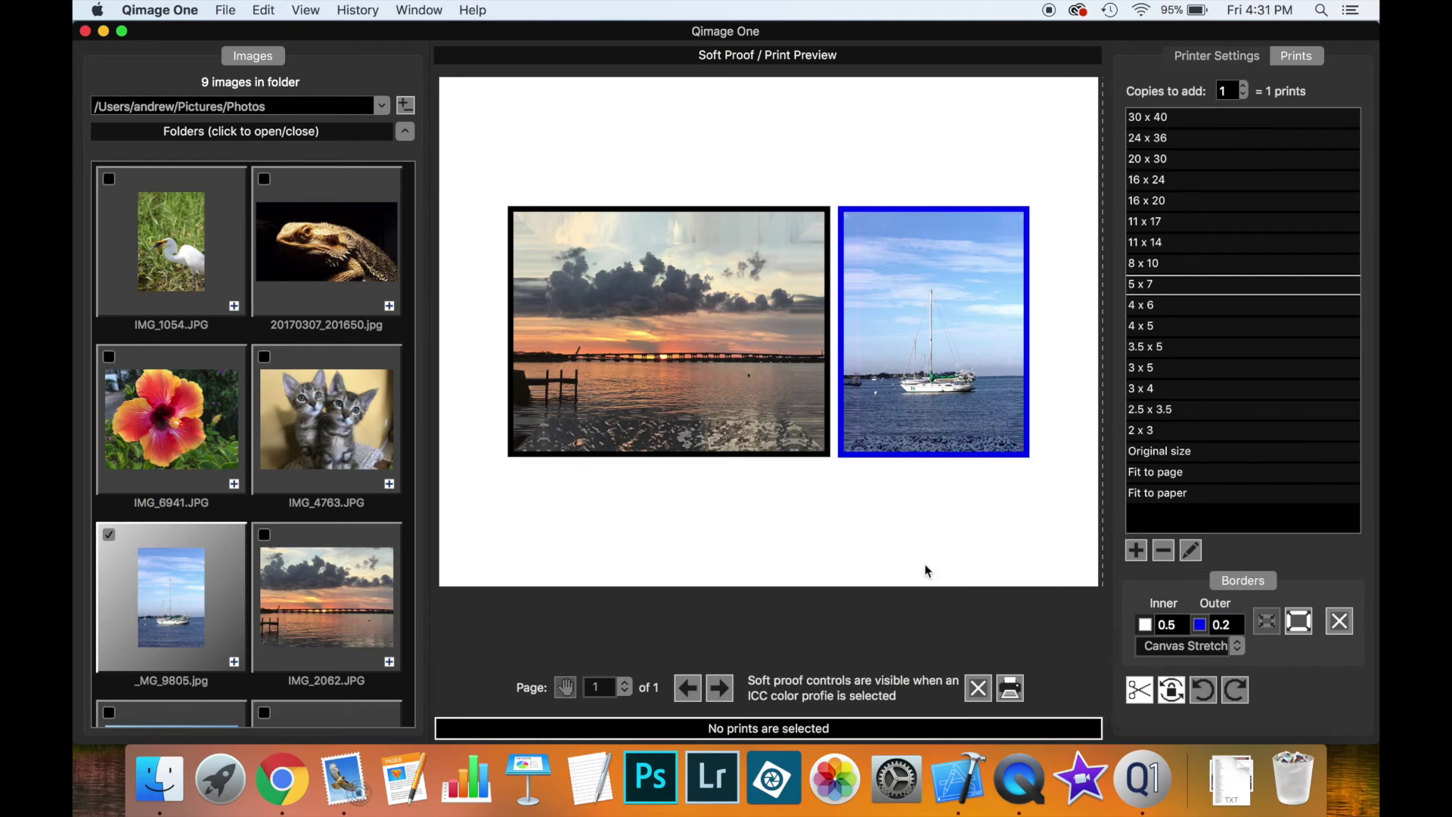
# Step: Close the print preview, then move the sunset print lower and the sailboat print up and right
pyautogui.click(978, 688)
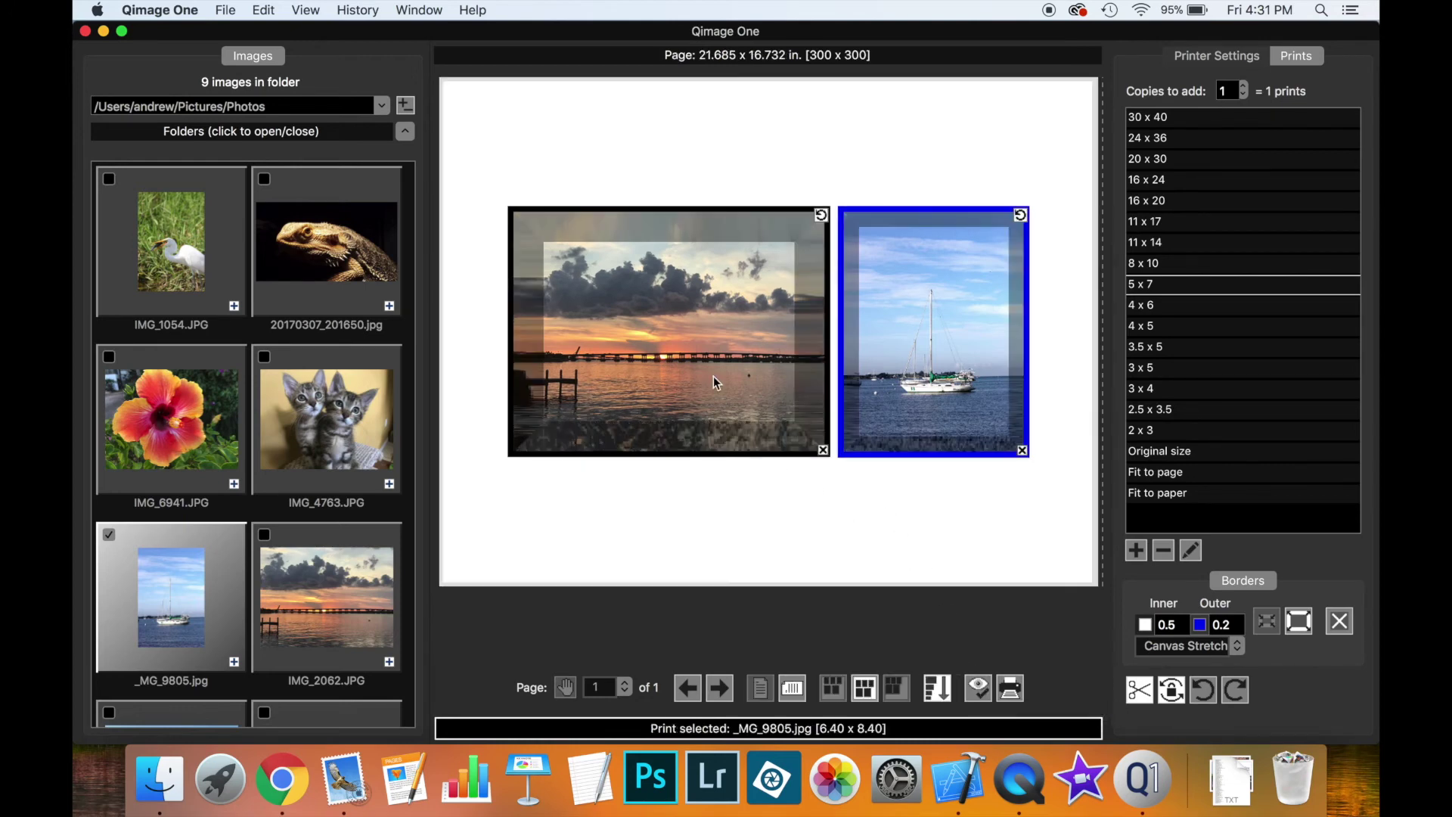
pyautogui.moveTo(706, 370); pyautogui.dragTo(655, 271)
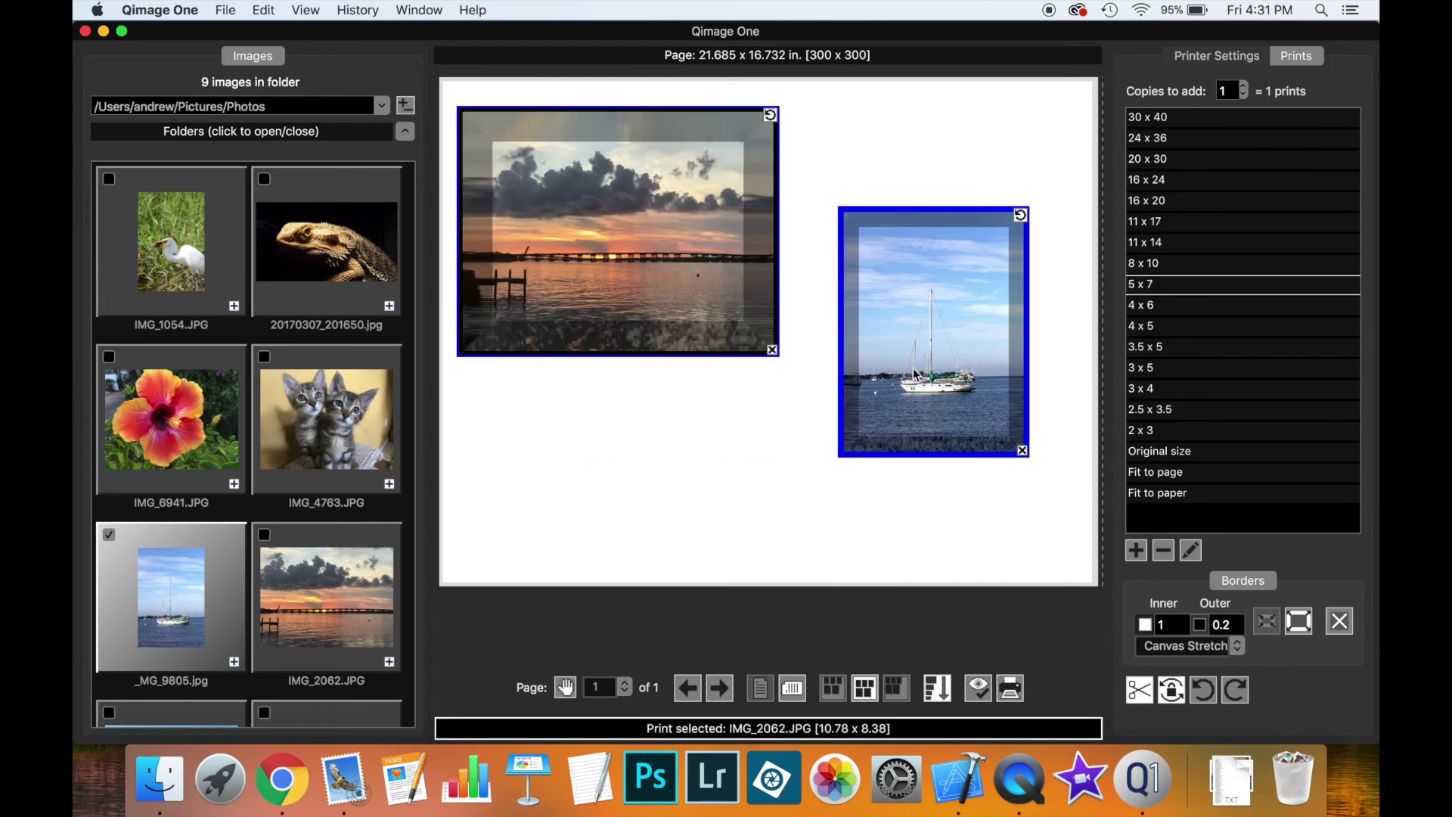
pyautogui.moveTo(917, 372); pyautogui.dragTo(945, 324)
pyautogui.moveTo(674, 305); pyautogui.dragTo(733, 429)
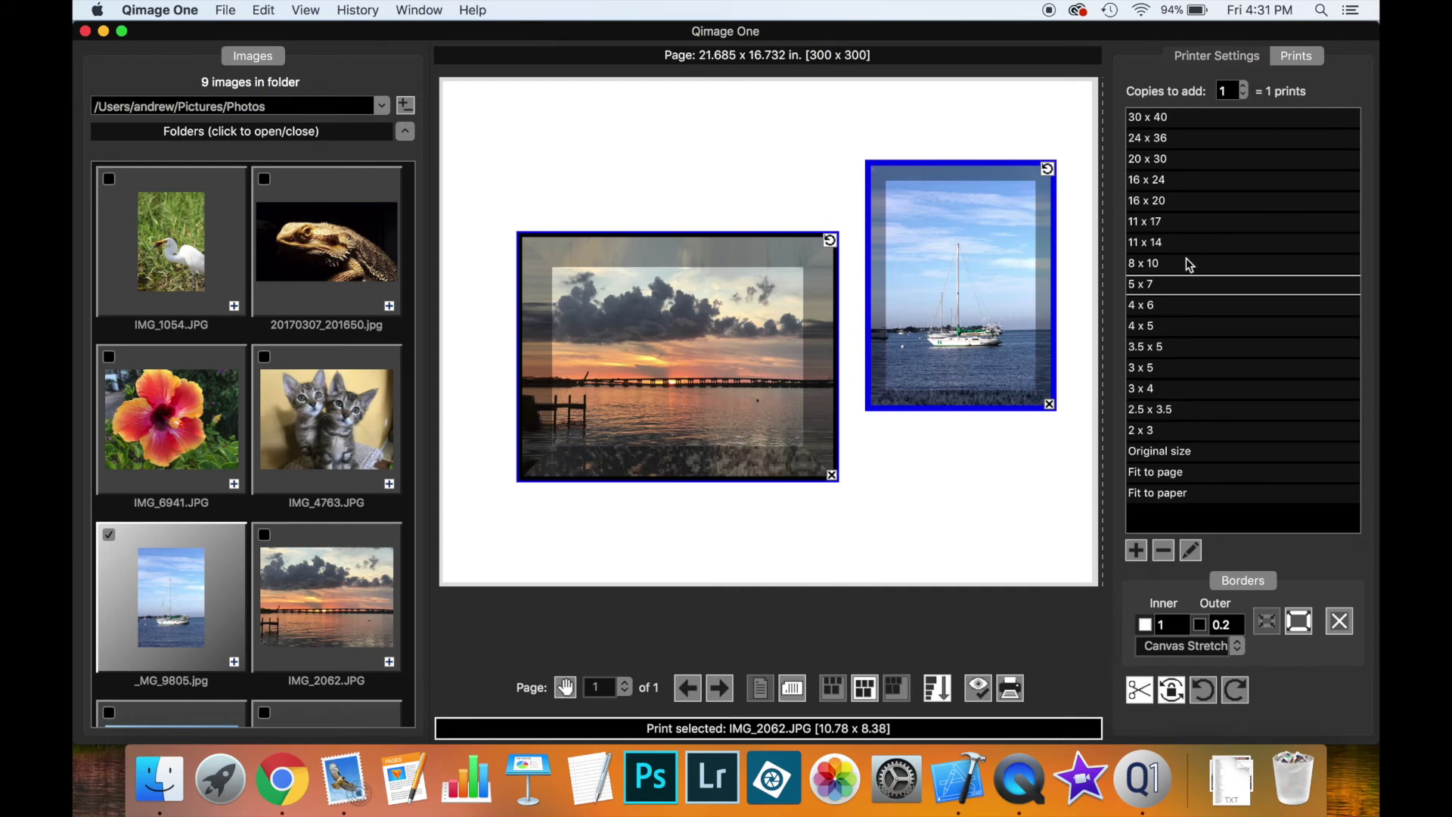
# Step: Turn on crop marks in the printer settings' cut mark options
pyautogui.click(1209, 56)
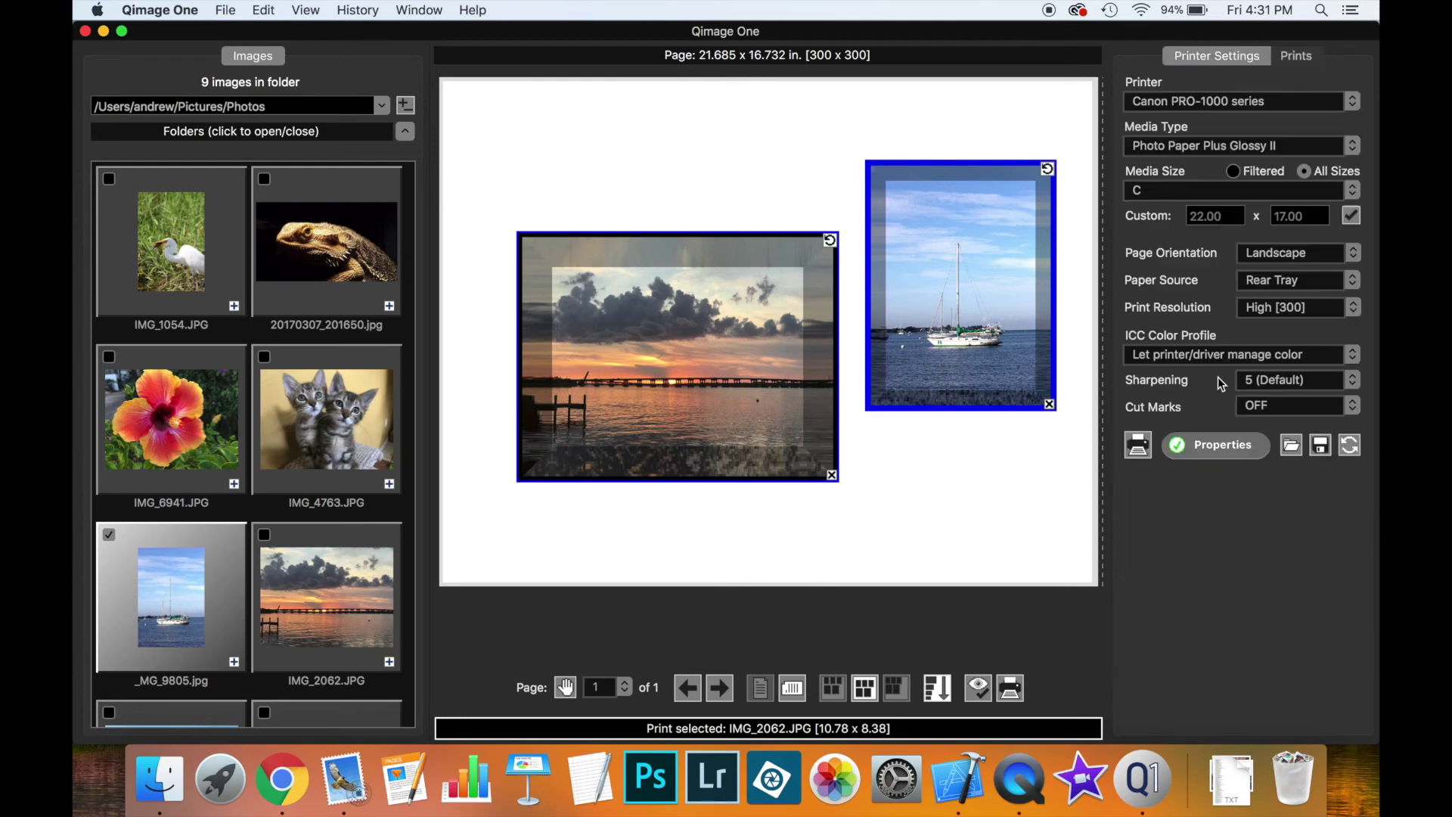
pyautogui.click(1291, 410)
pyautogui.click(1286, 424)
# Step: Give the sunset print a 0 outer border with the Solid Color border type
pyautogui.click(1298, 56)
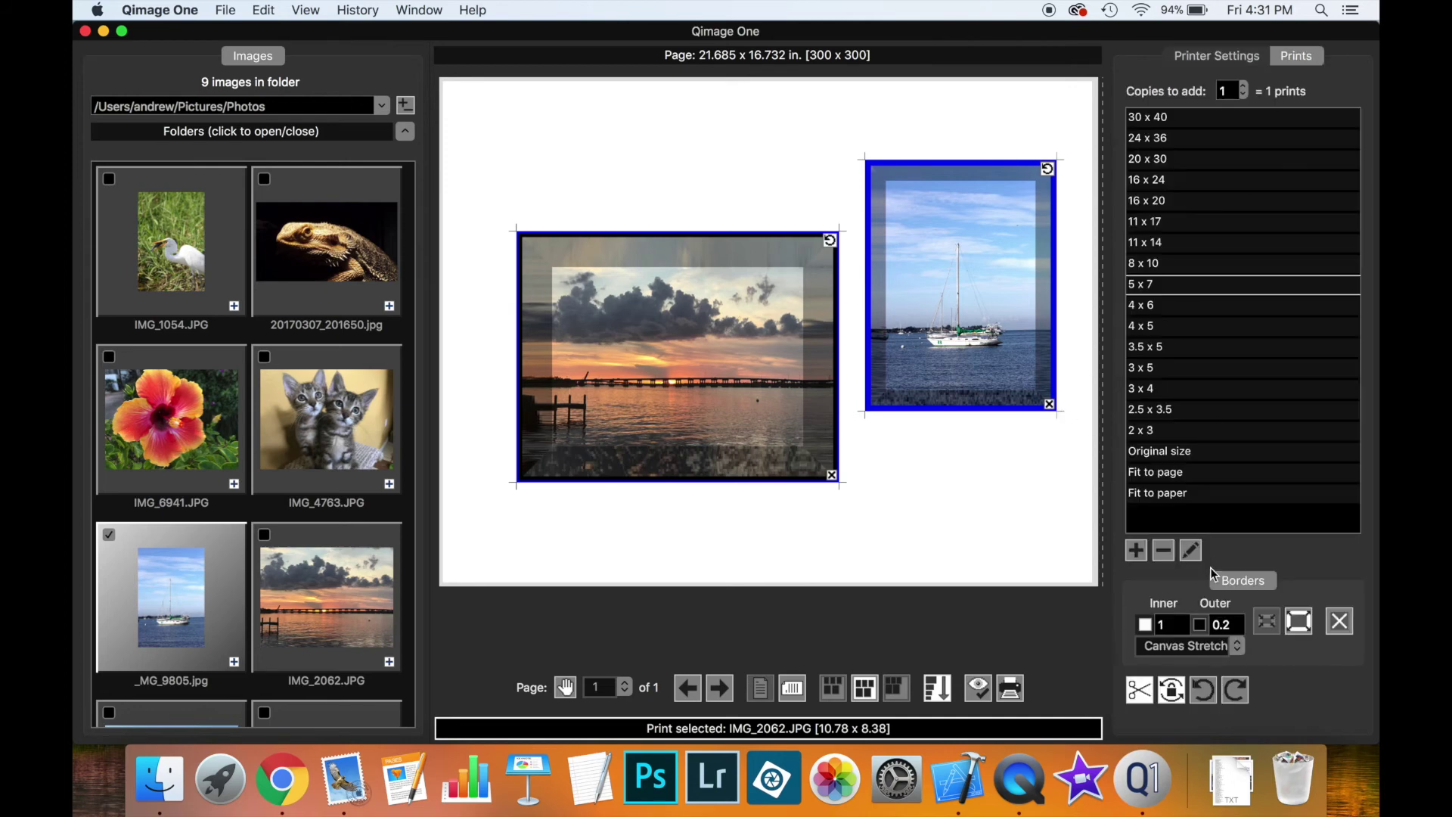
pyautogui.doubleClick(1233, 623)
pyautogui.write('0')
pyautogui.press('Return')
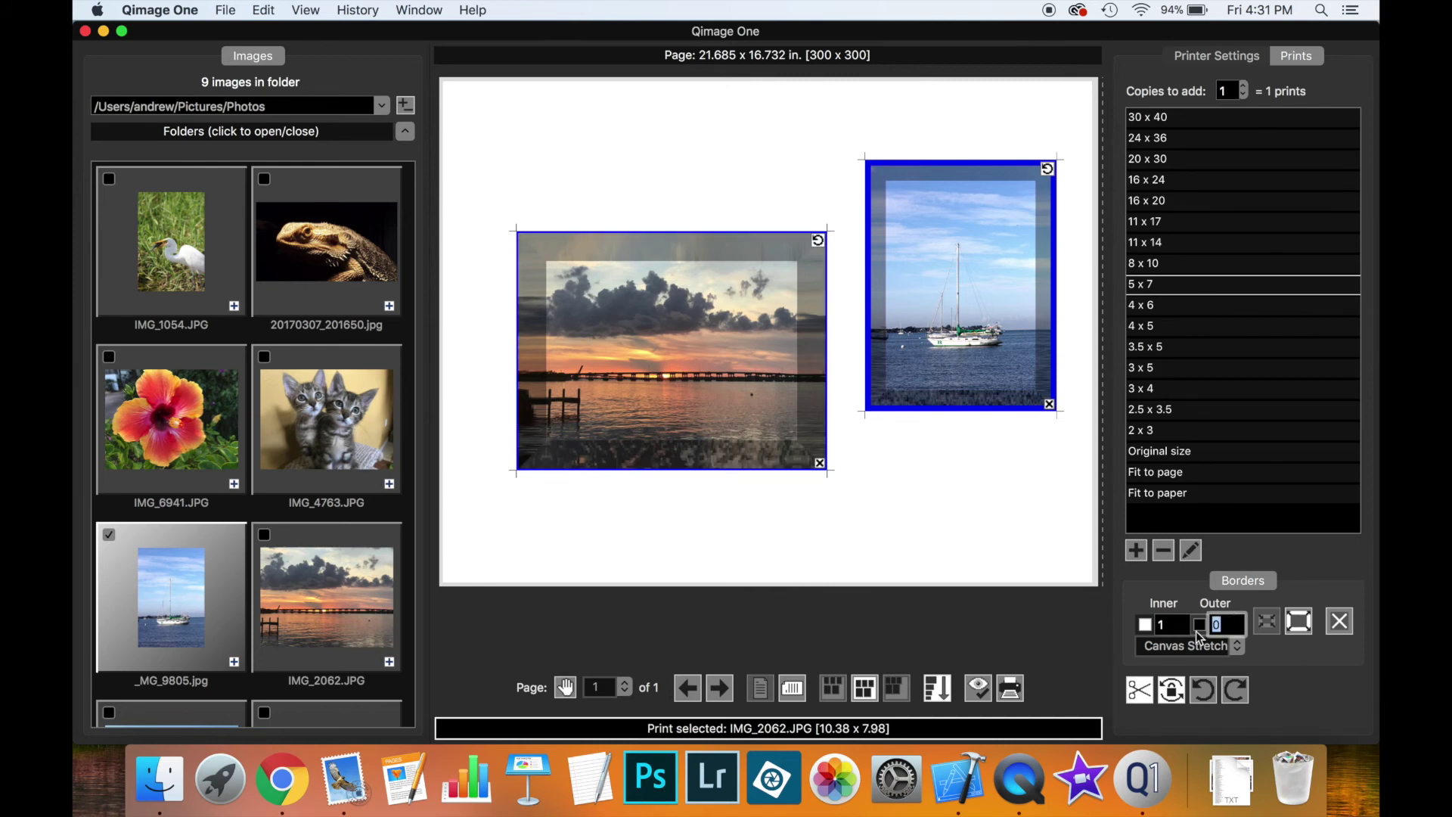
pyautogui.click(1229, 652)
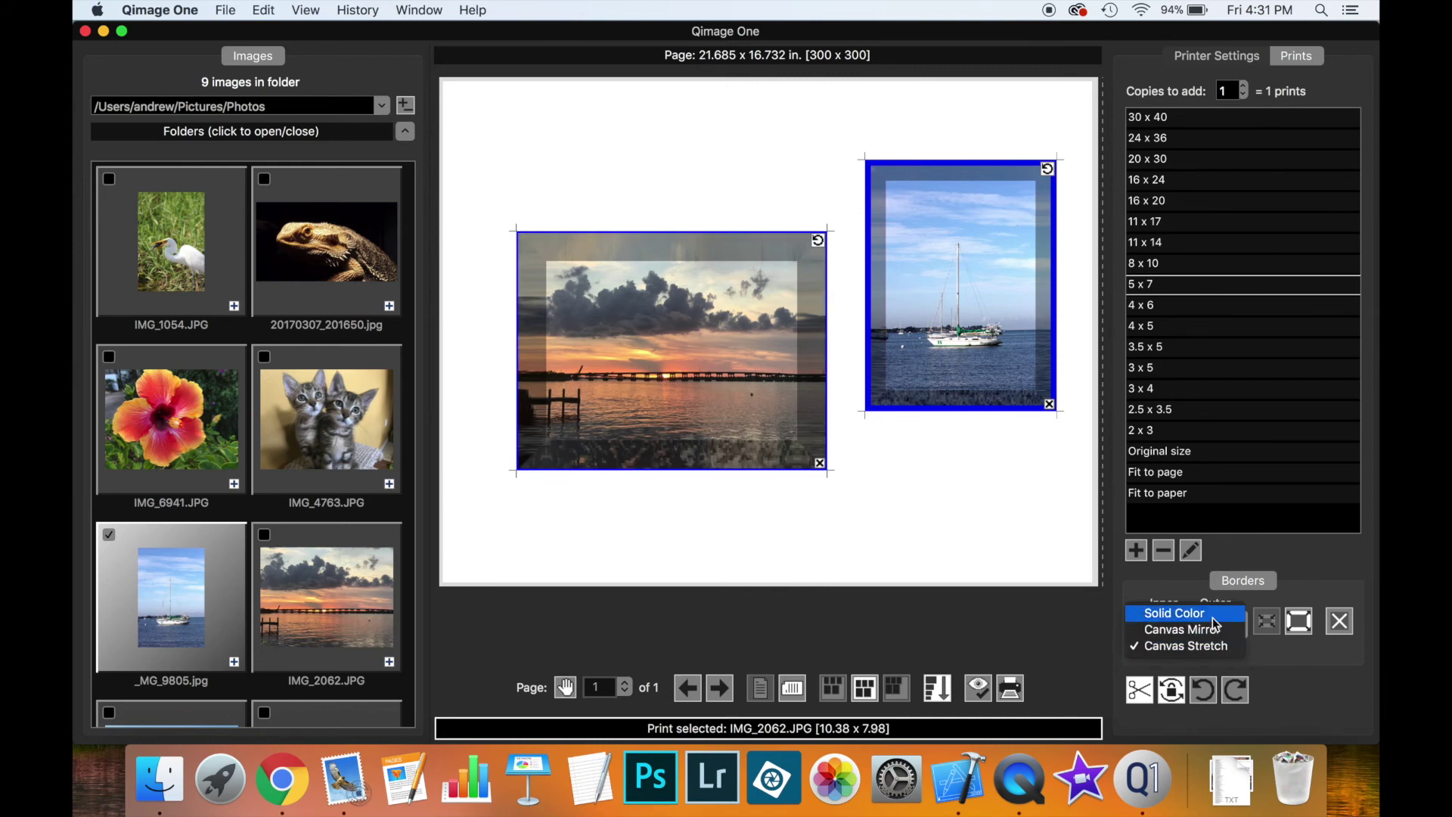
pyautogui.click(1175, 613)
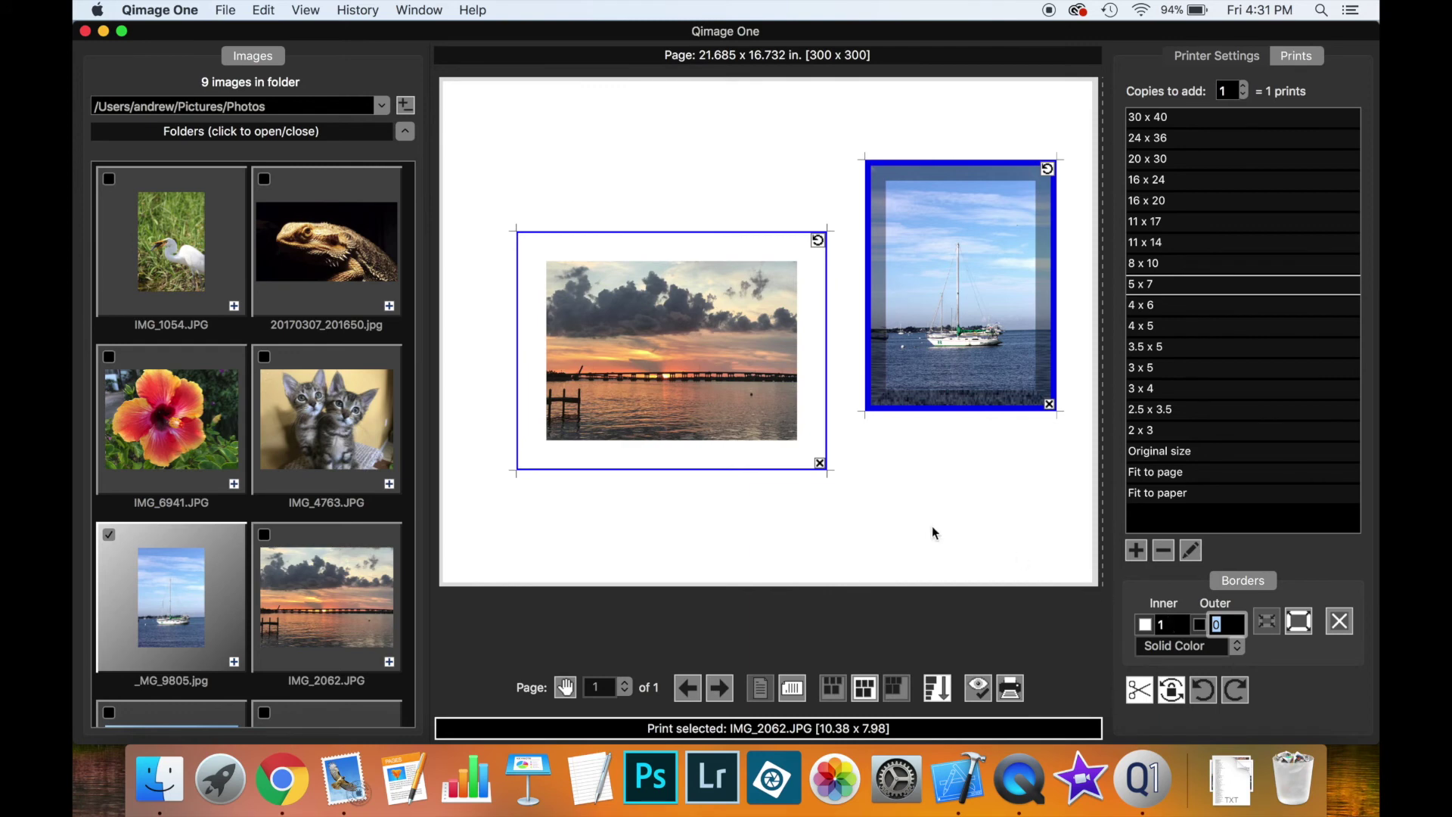
# Step: Give the sailboat print a zero outer border with the Solid Color border type
pyautogui.click(978, 395)
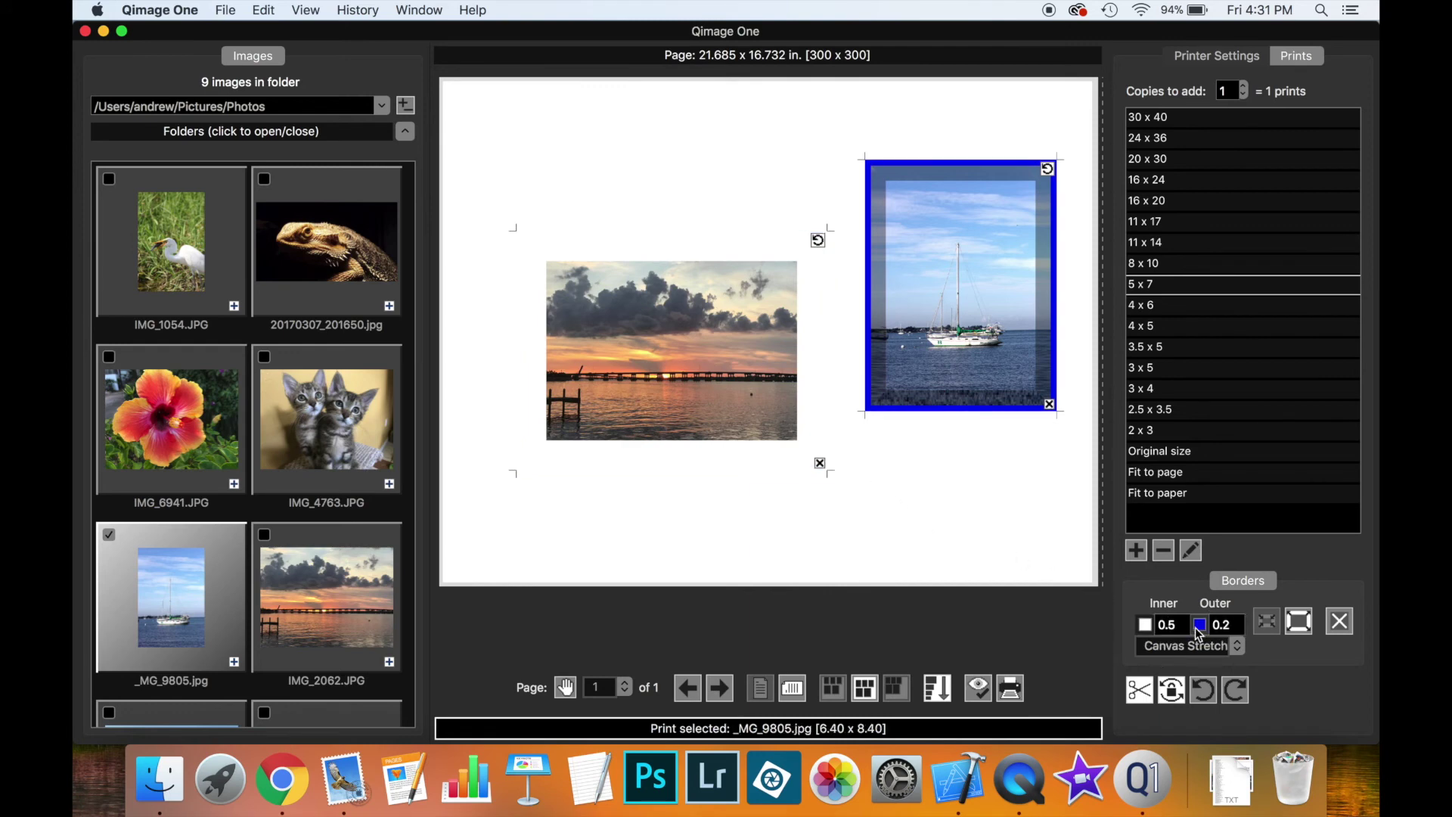
pyautogui.doubleClick(1236, 624)
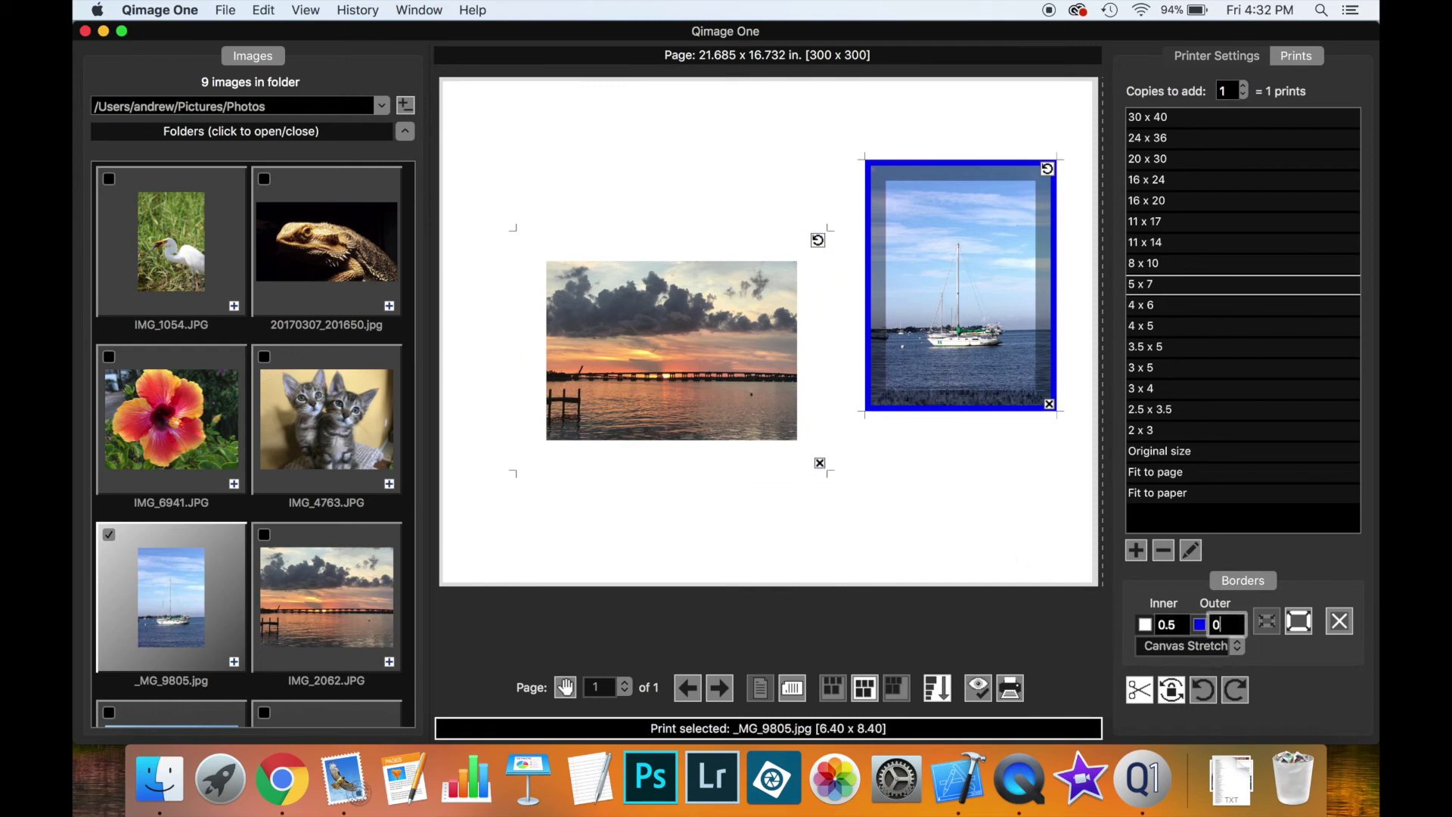
pyautogui.click(1238, 646)
pyautogui.click(1203, 613)
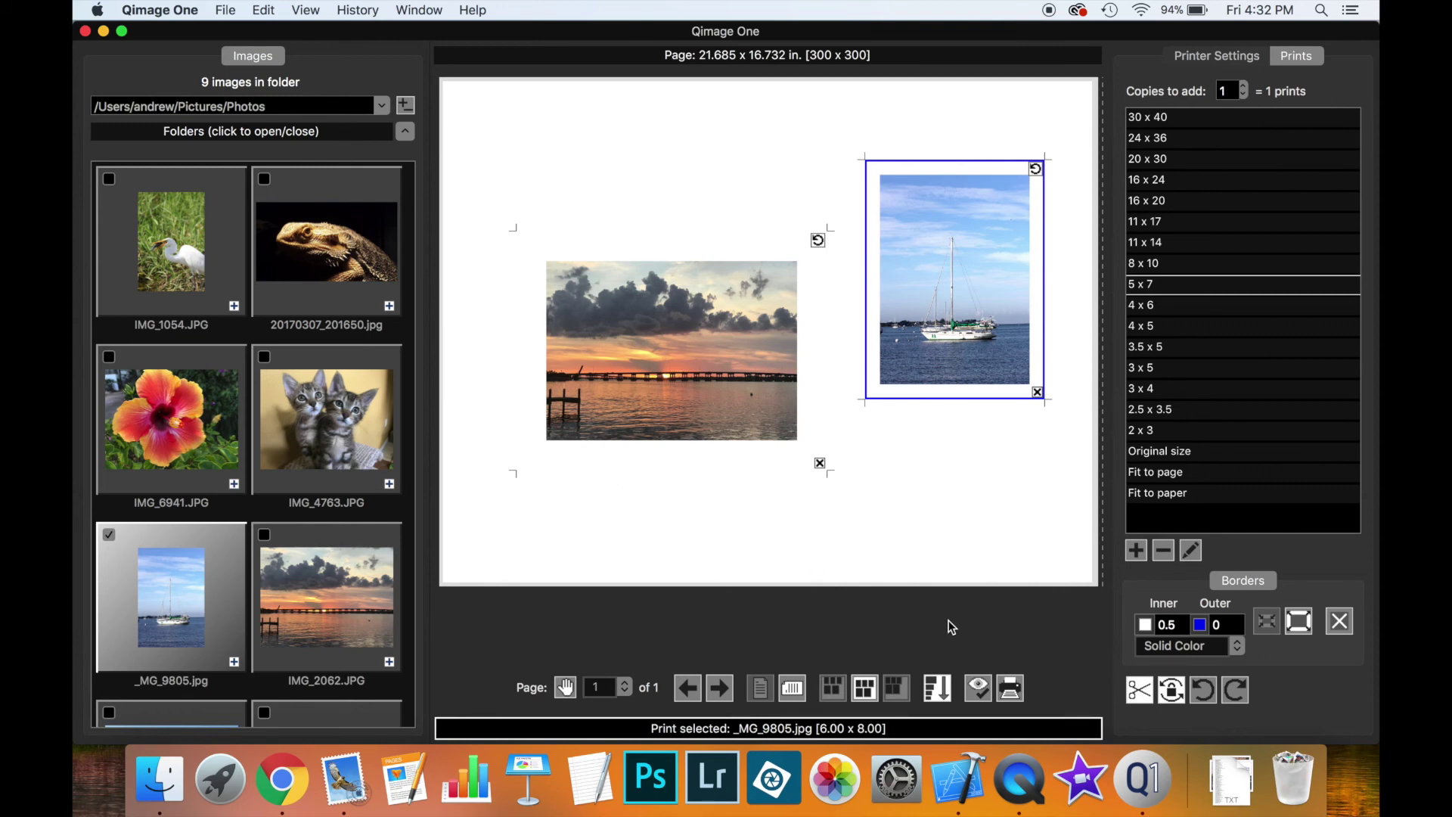
# Step: Deselect all, give the sunset print a 0.25 outer border, and move it lower
pyautogui.rightClick(955, 498)
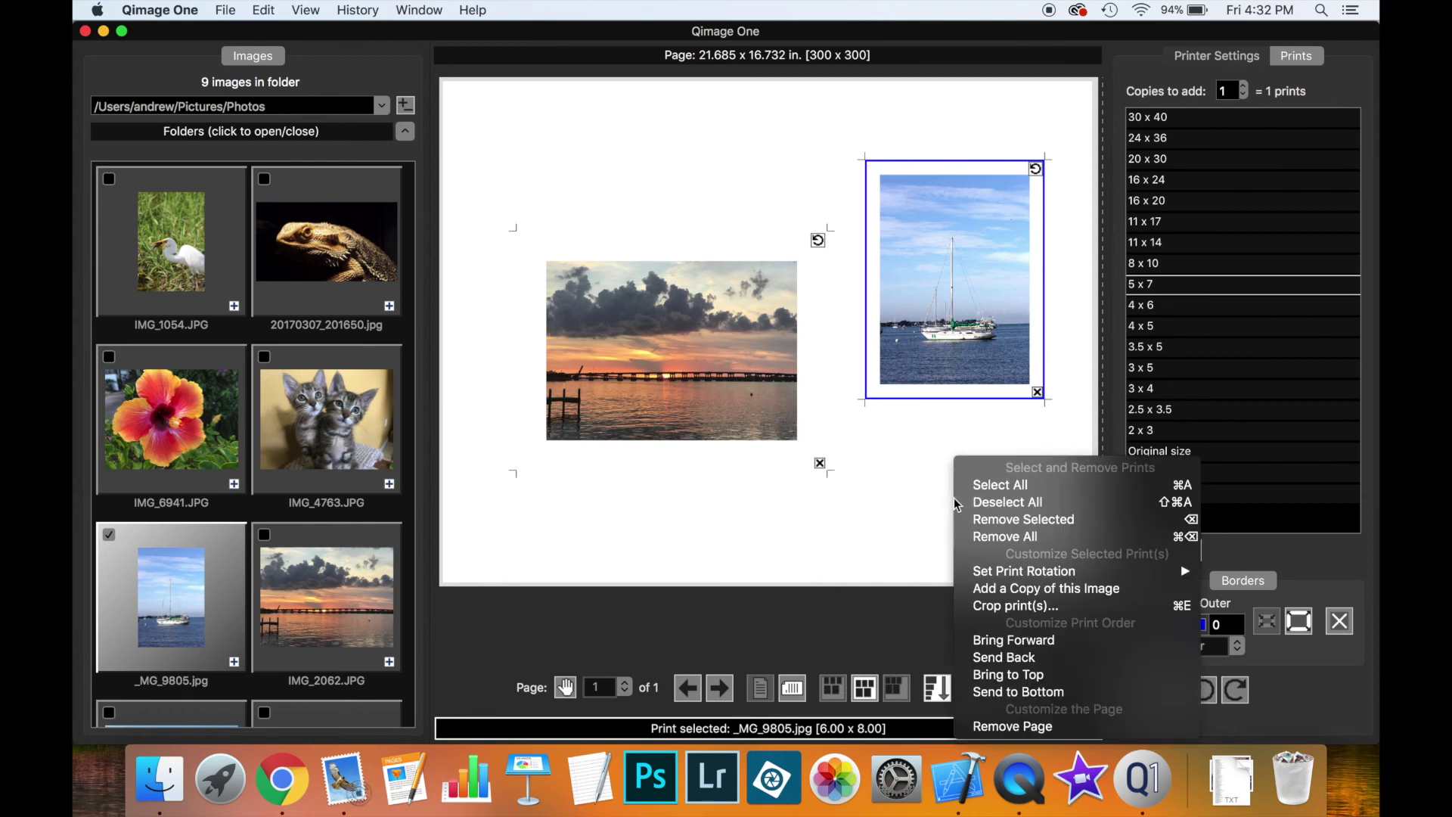
pyautogui.click(984, 503)
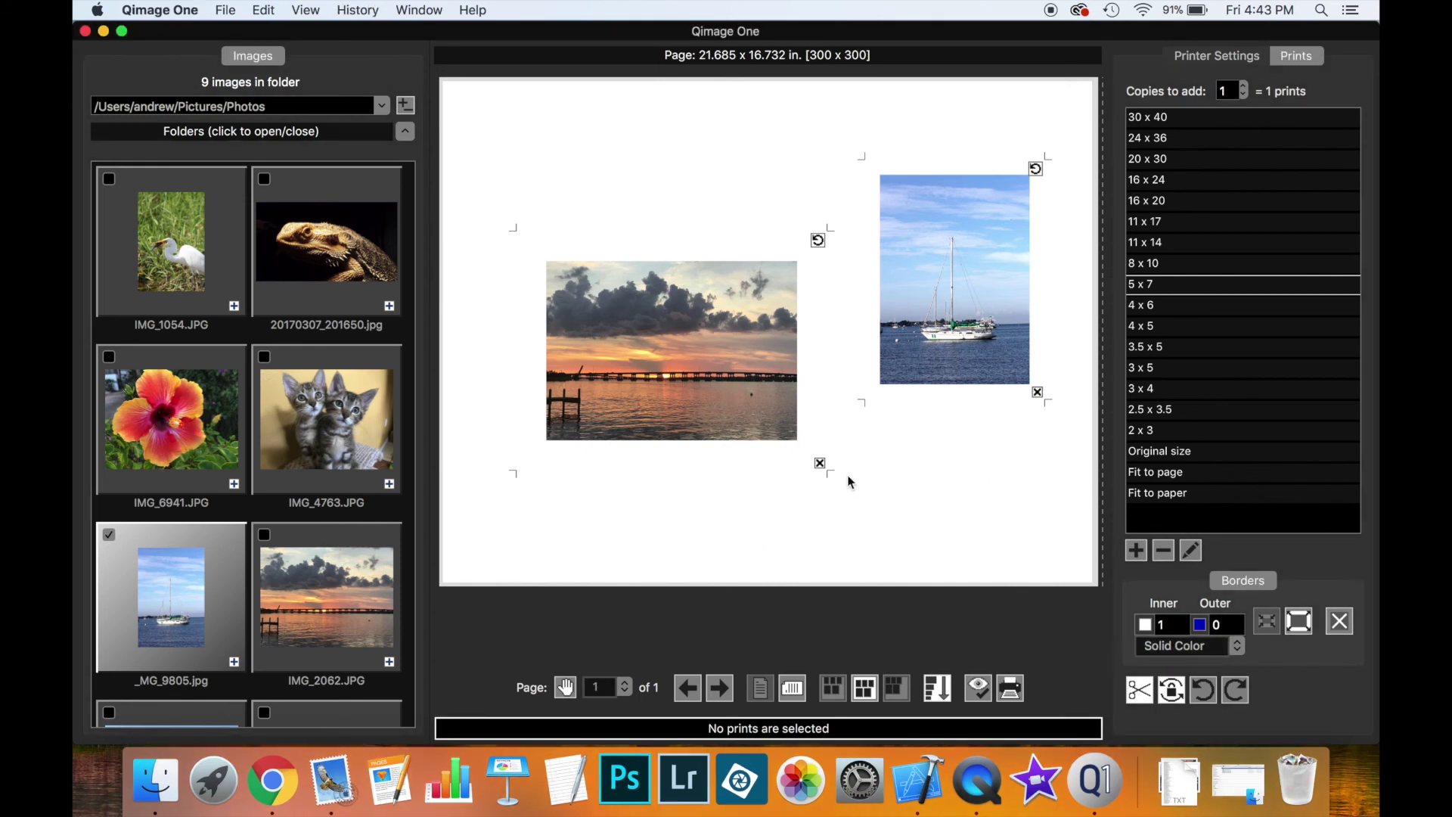
pyautogui.click(730, 386)
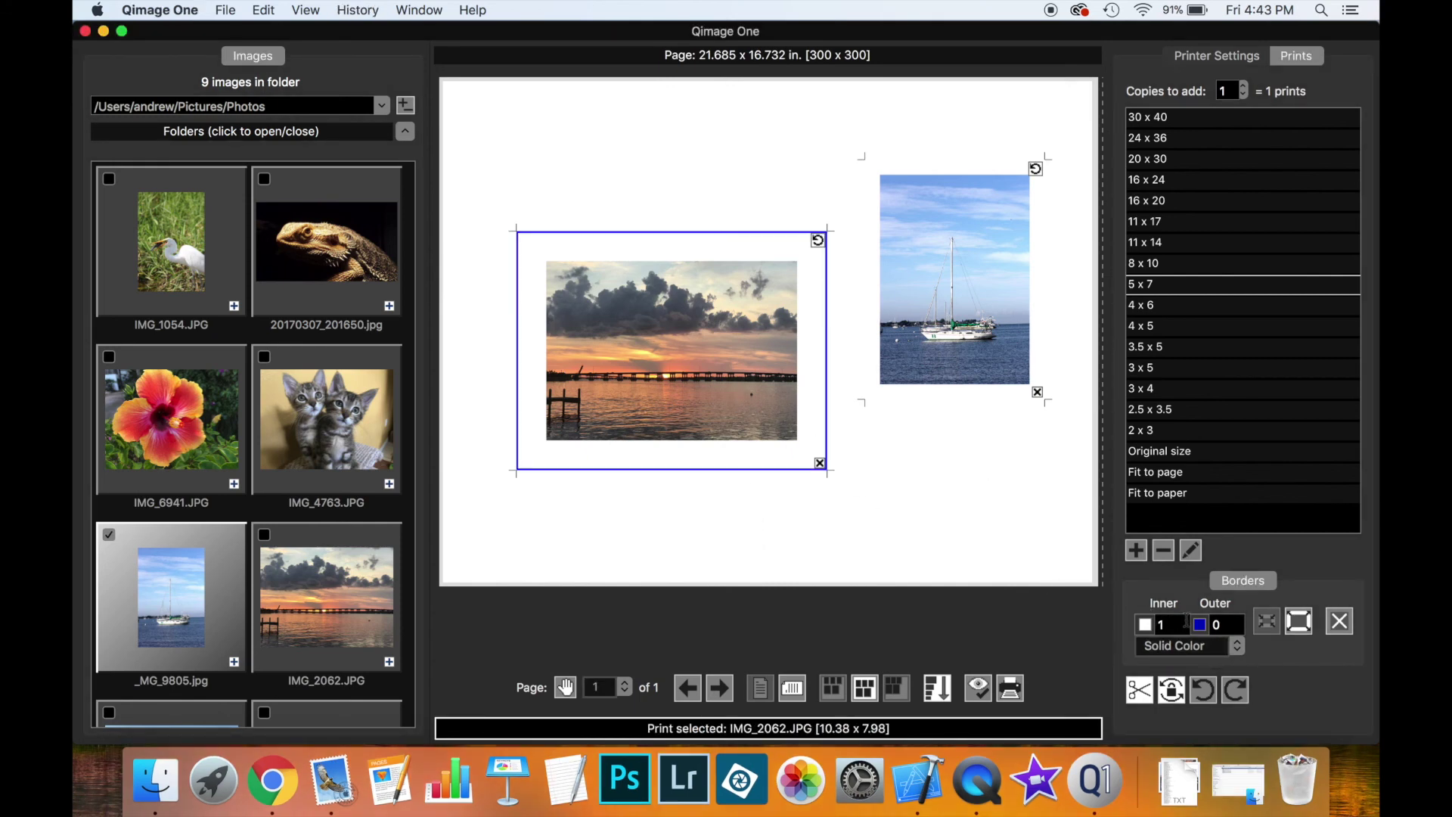
pyautogui.click(1222, 625)
pyautogui.write('0.25')
pyautogui.press('Return')
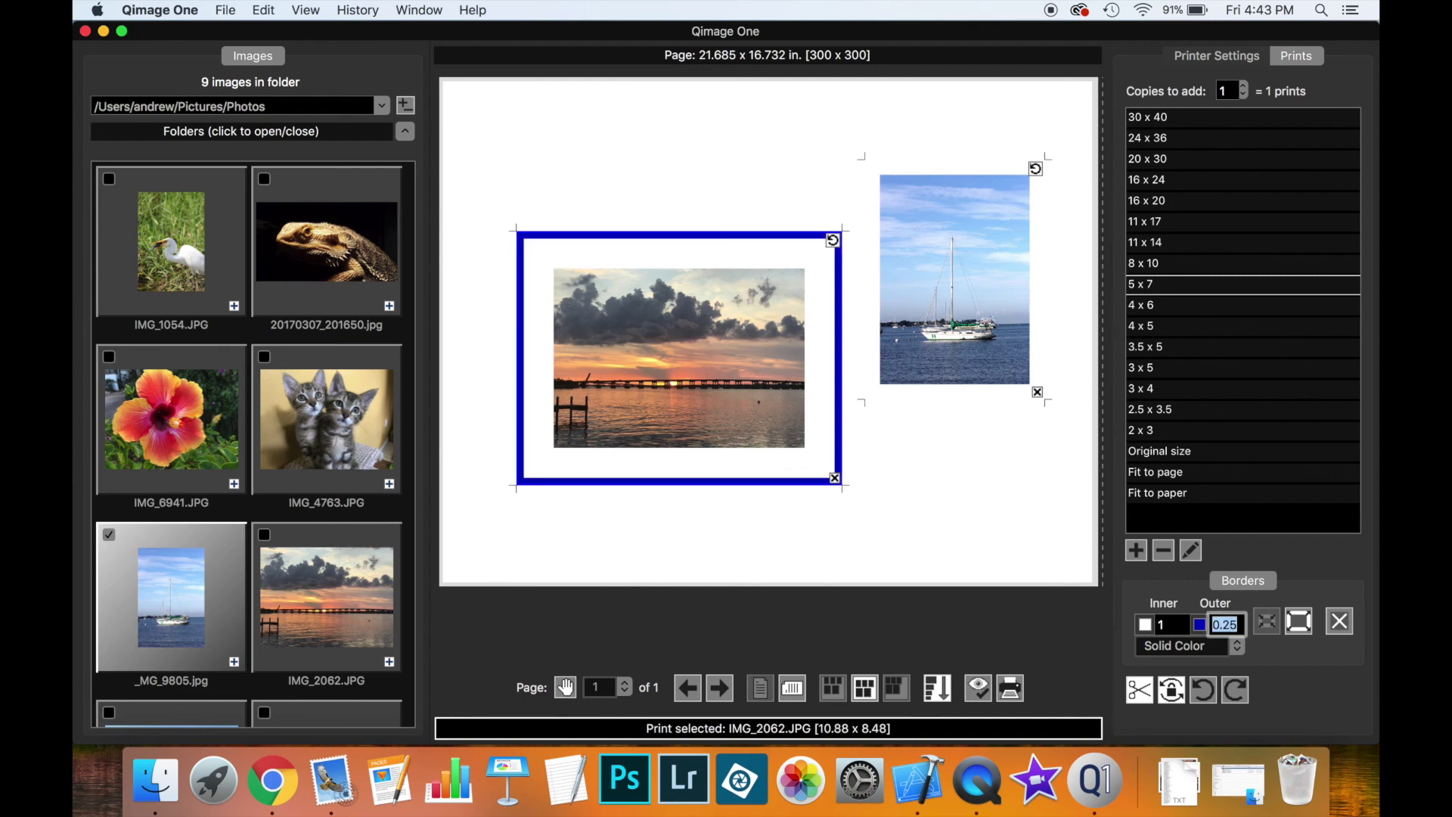
pyautogui.moveTo(733, 420); pyautogui.dragTo(731, 467)
# Step: Switch the sailboat print's border type to Canvas Mirror
pyautogui.click(954, 342)
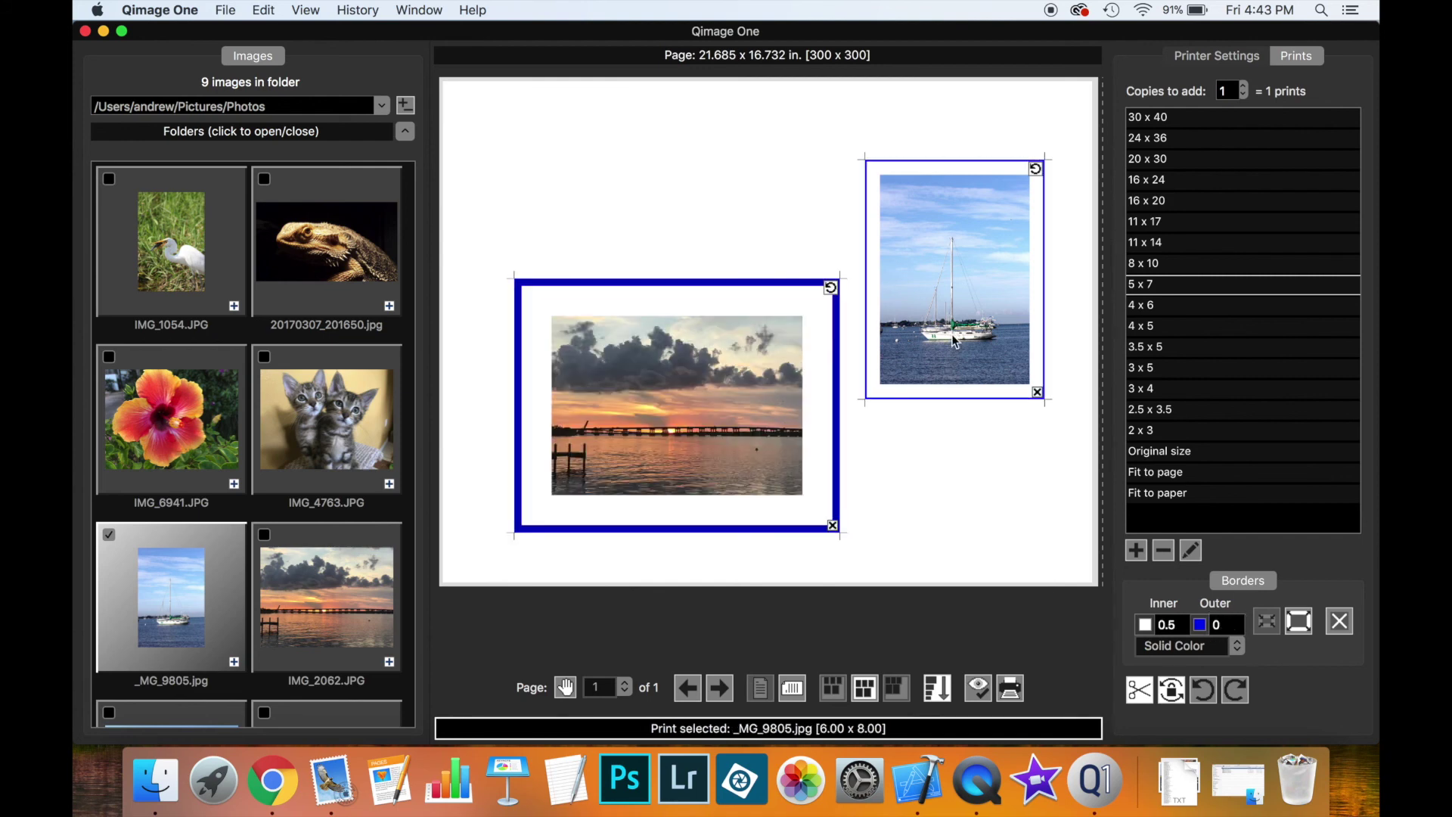
pyautogui.click(1232, 649)
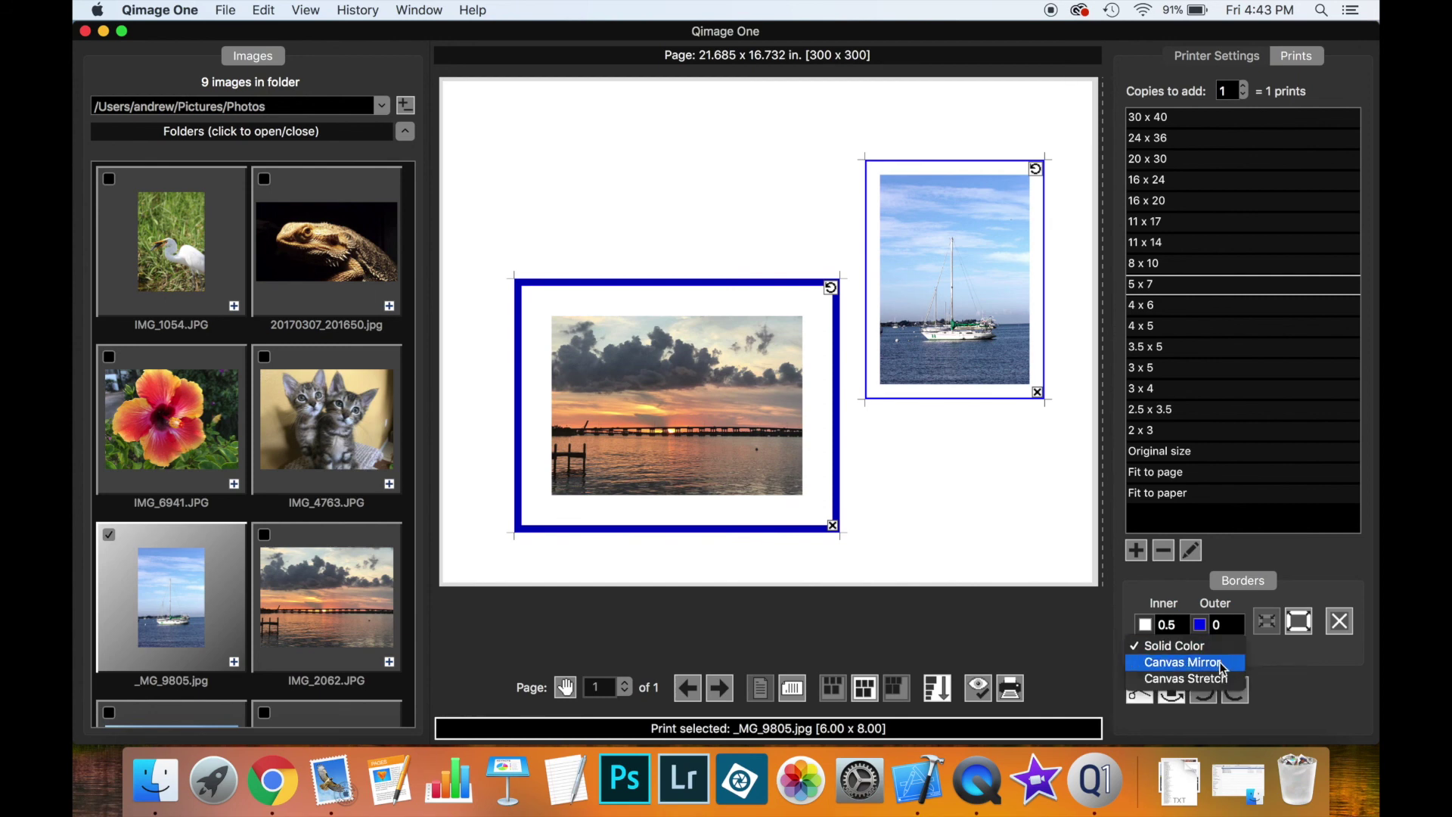
pyautogui.click(1220, 661)
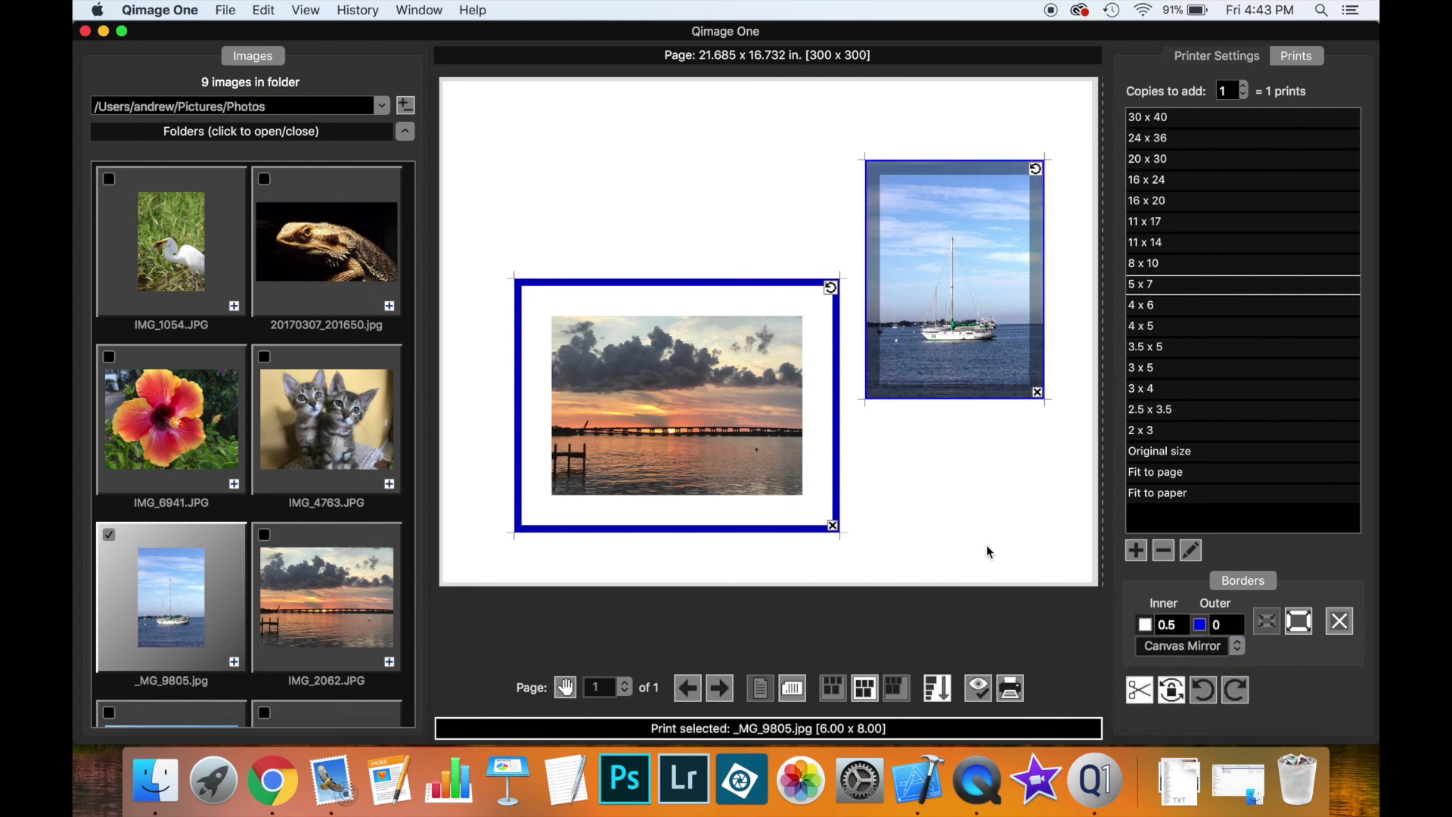